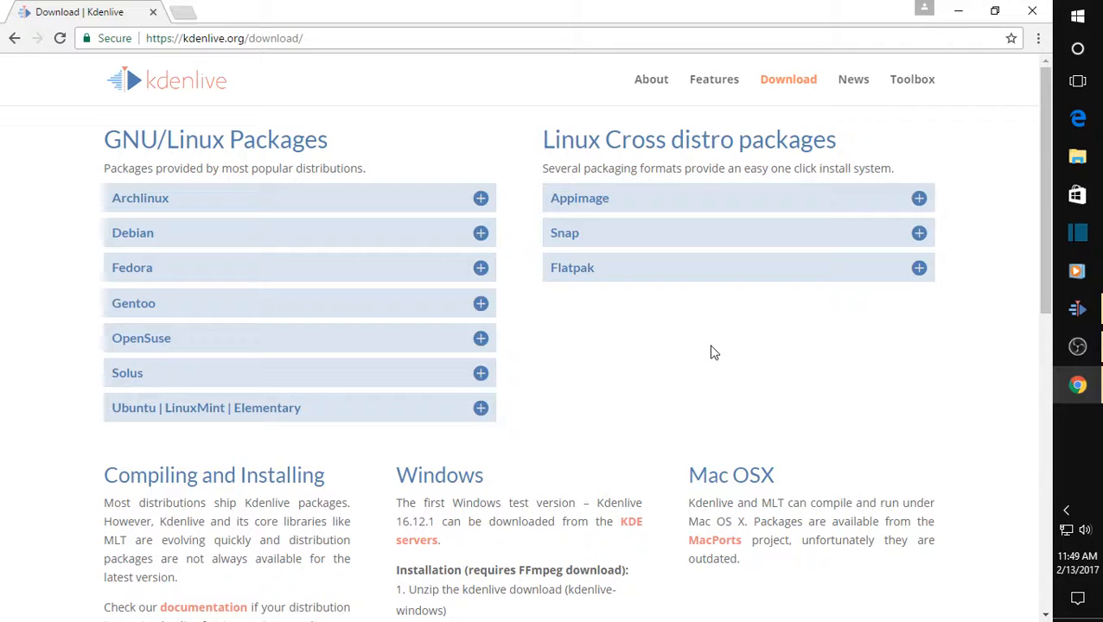
Examine the Windows download and FFmpeg installation instructions on the Kdenlive download page.
scroll(635, 363, "down", 3)
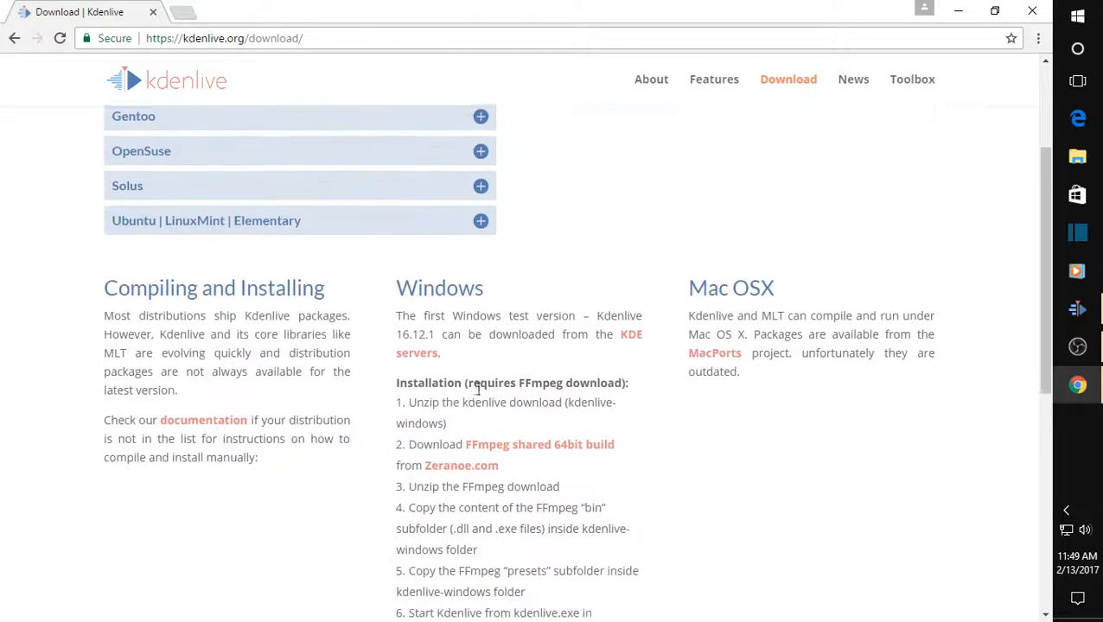
left_click_drag(398, 308, 522, 291)
left_click(532, 203)
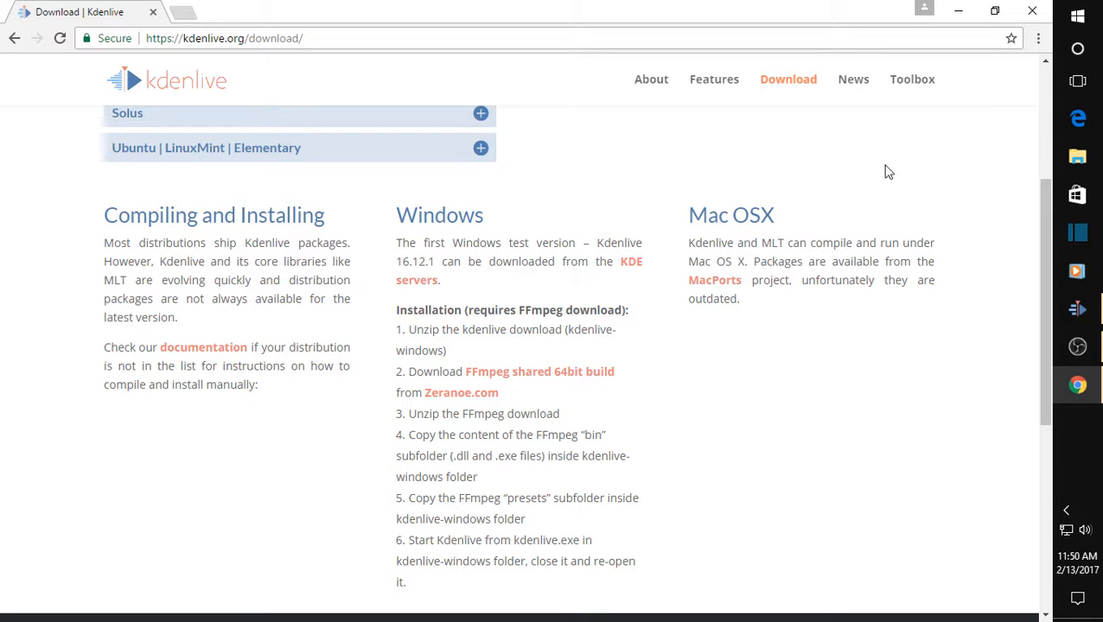
Minimize the browser, switch to Kdenlive and look over its editing, tool, timeline and monitor commands.
left_click(958, 10)
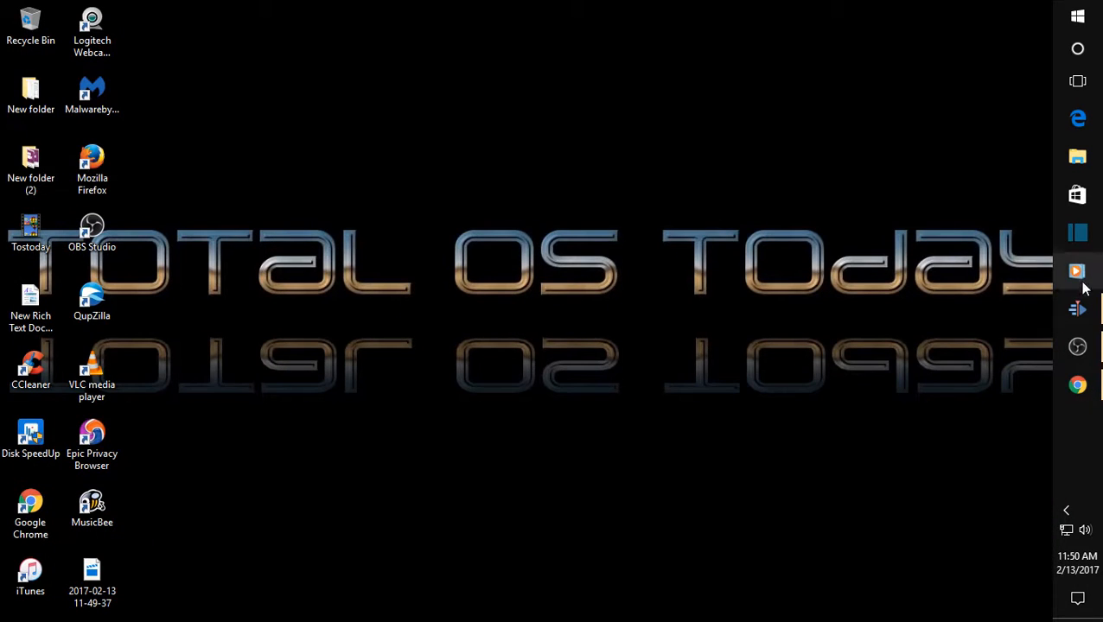
left_click(1078, 308)
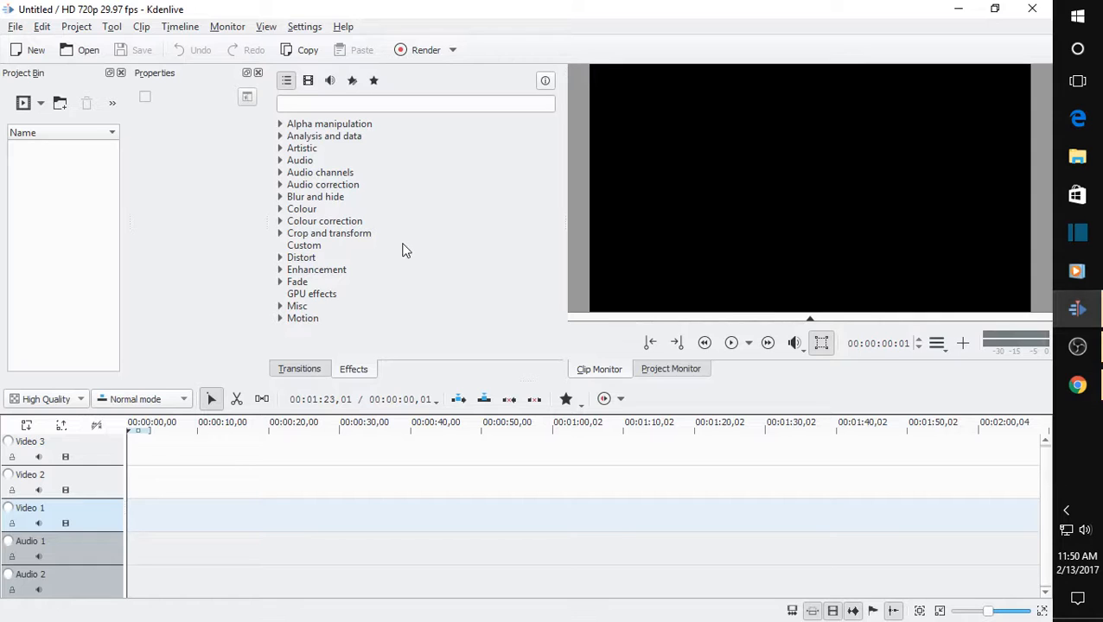
left_click(12, 27)
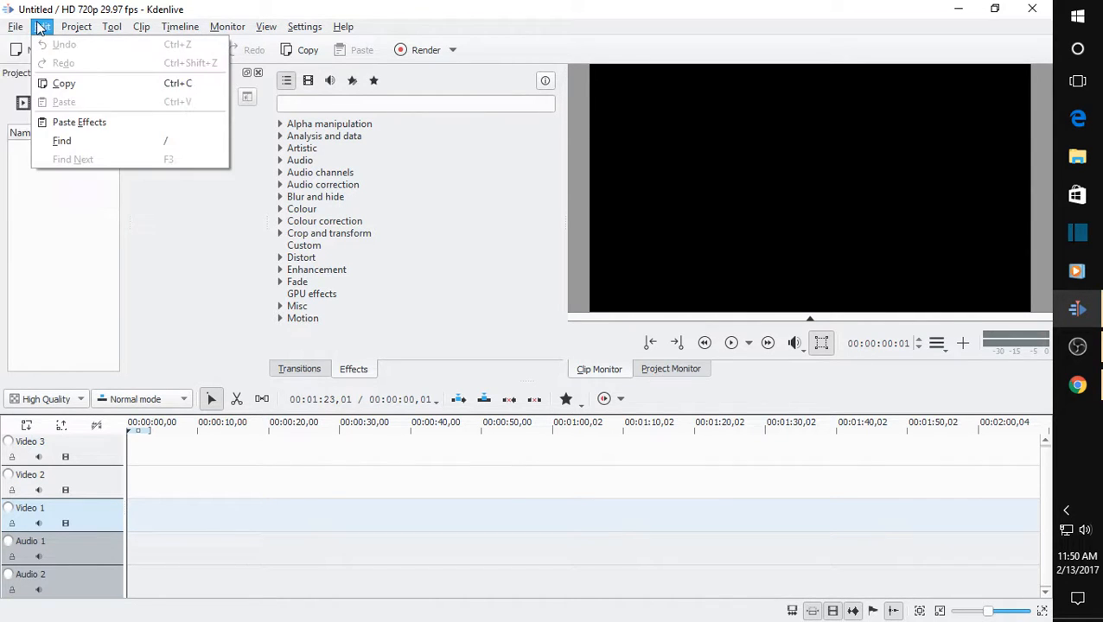
mouse_move(76, 26)
mouse_move(113, 31)
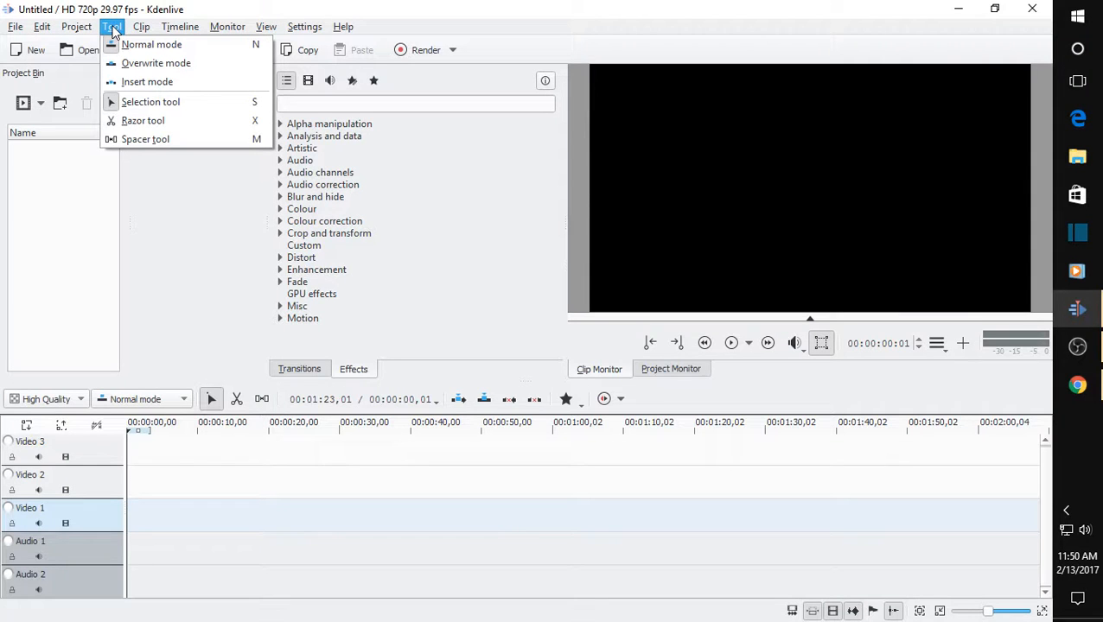
mouse_move(170, 33)
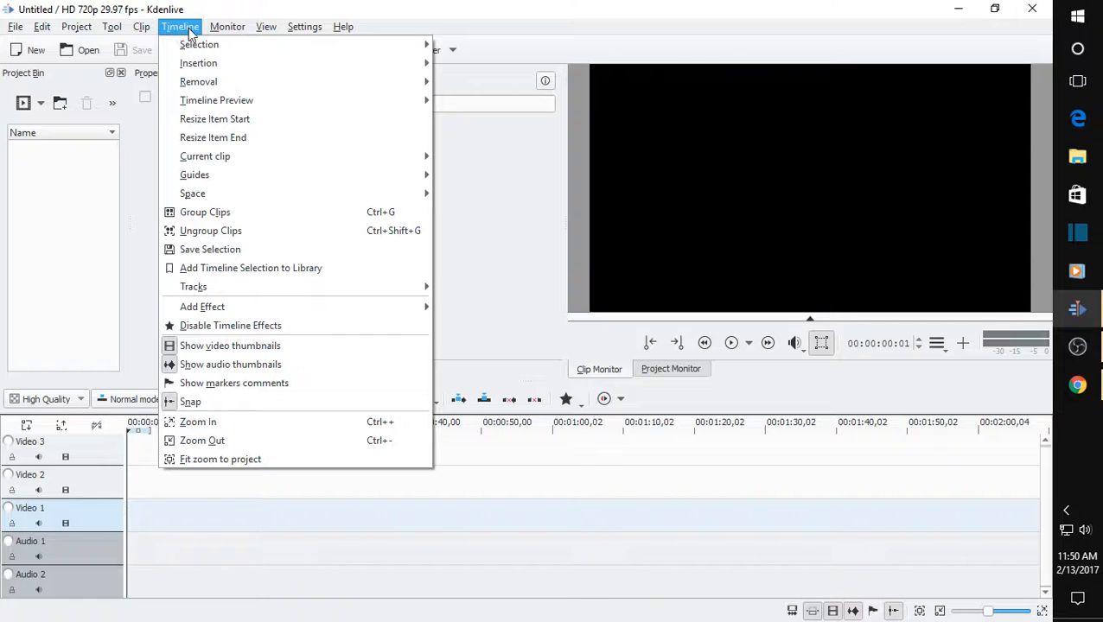
mouse_move(217, 31)
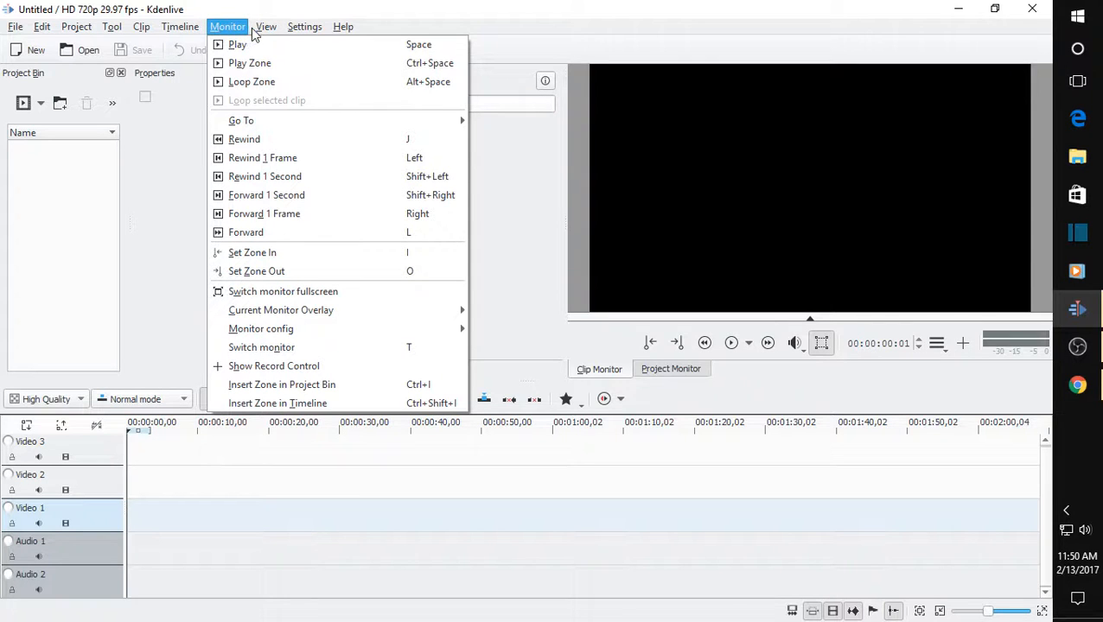
Review the Misc, Project Defaults, Timeline, Environment, Capture, JogShuttle, Playback and Transcode configuration pages, and cancel without changing any settings.
mouse_move(322, 31)
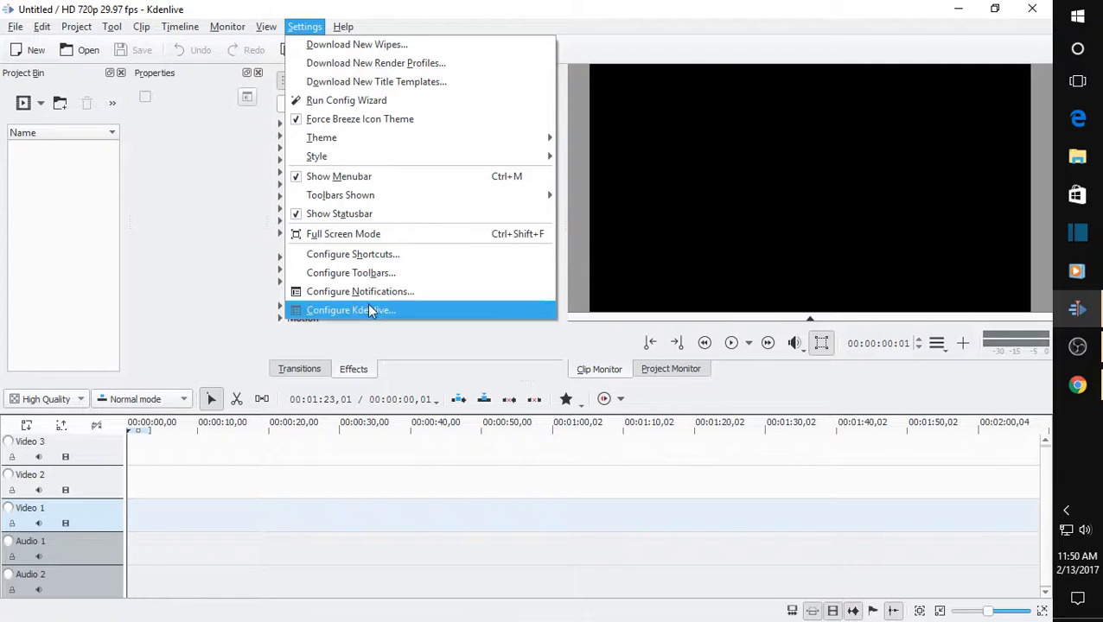
left_click(373, 311)
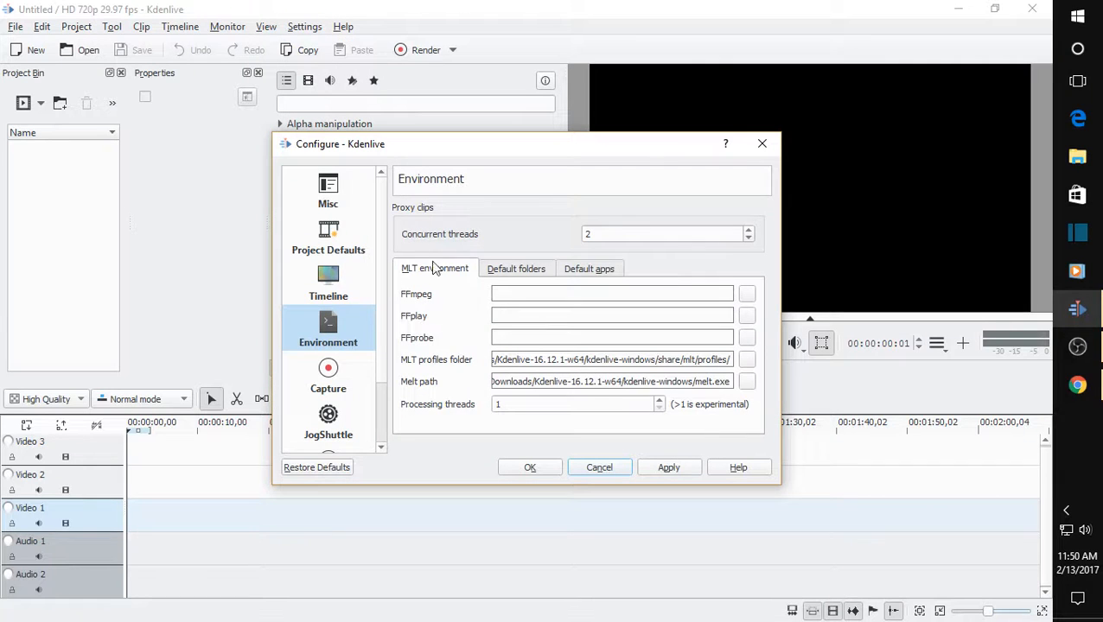
left_click(327, 195)
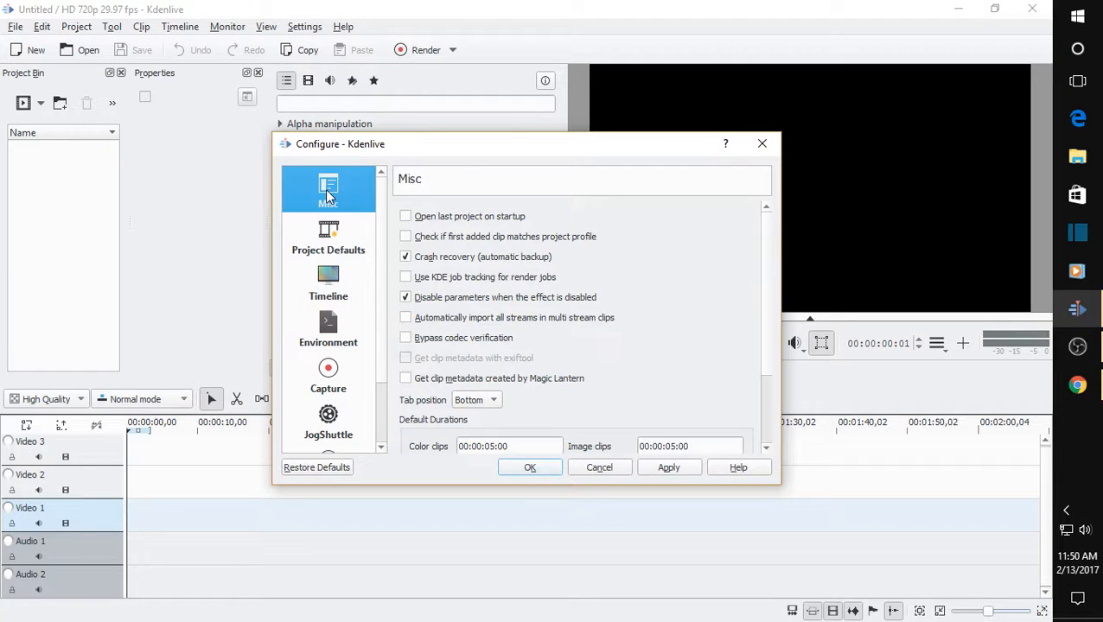
left_click(336, 243)
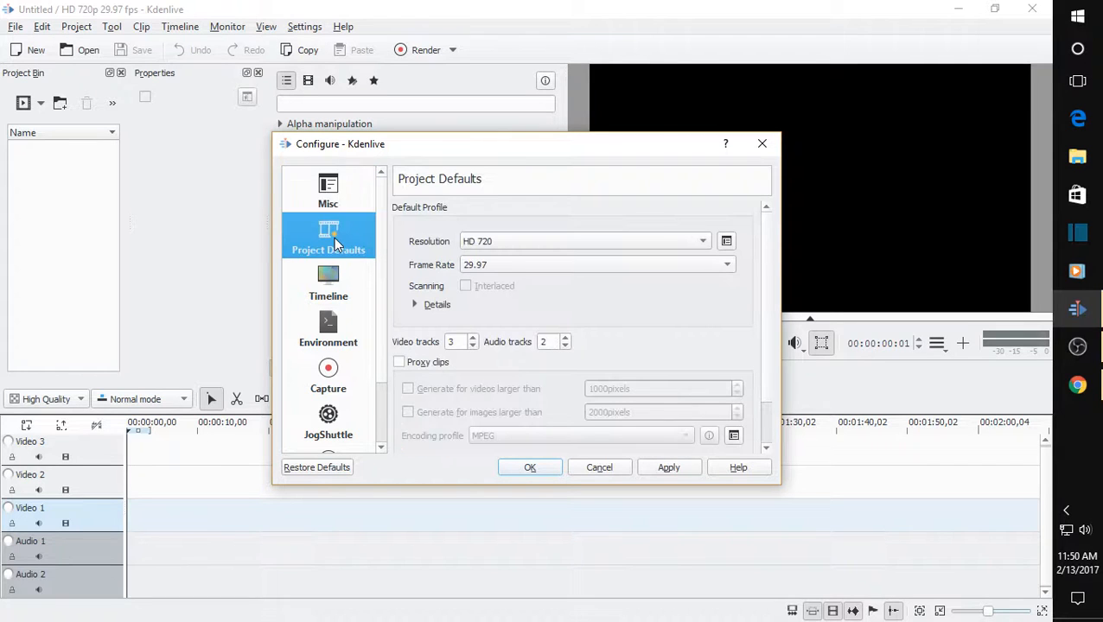
left_click(334, 288)
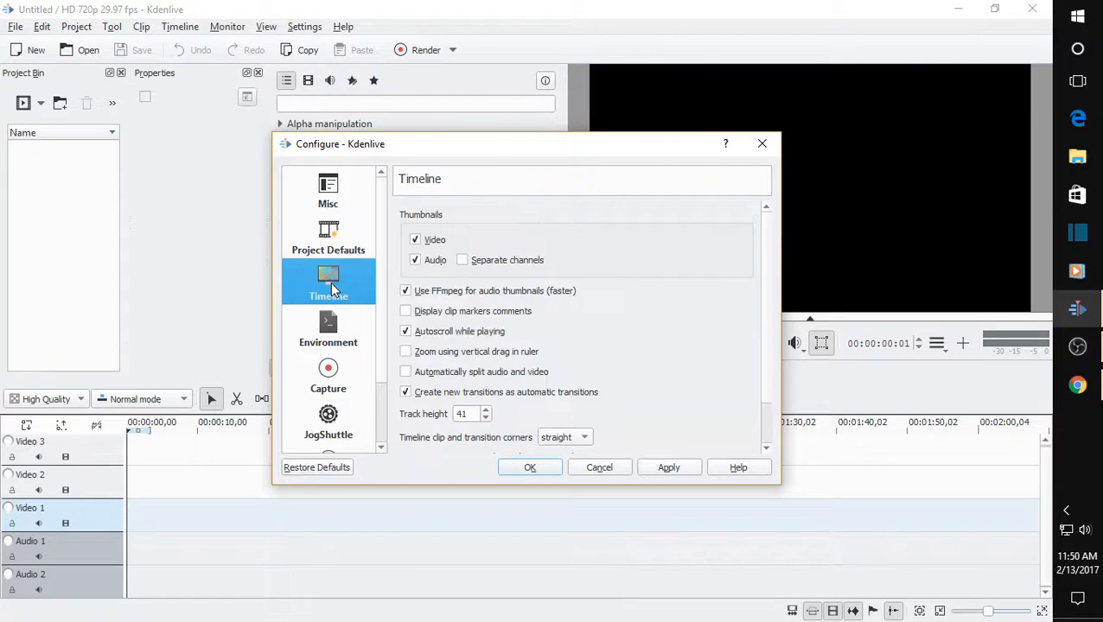
left_click(333, 320)
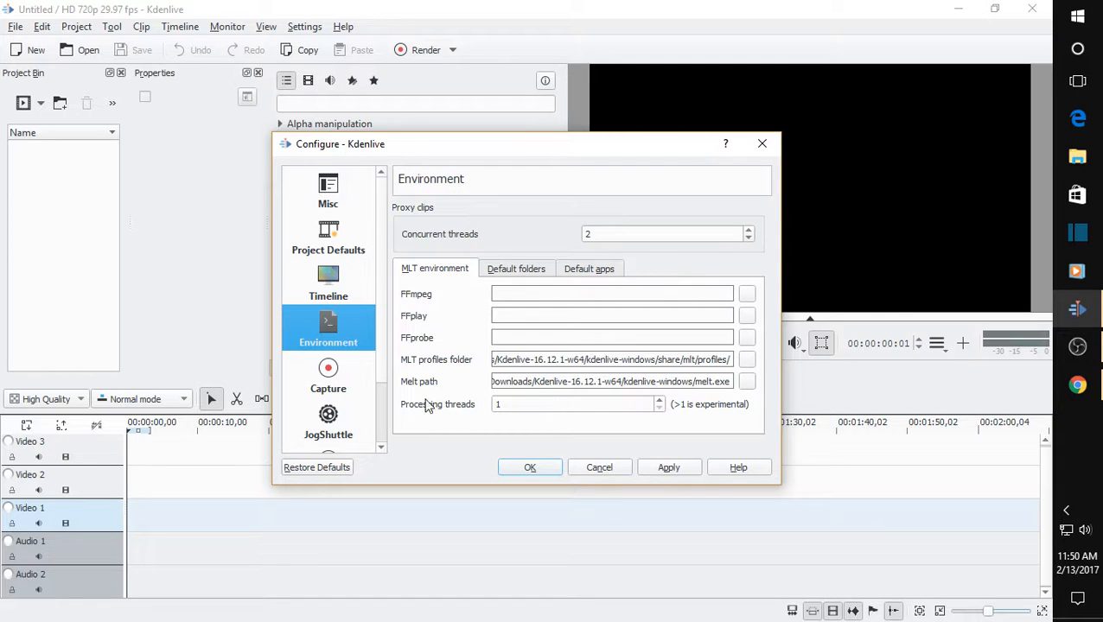
left_click(335, 369)
scroll(338, 367, "down", 1)
left_click(332, 345)
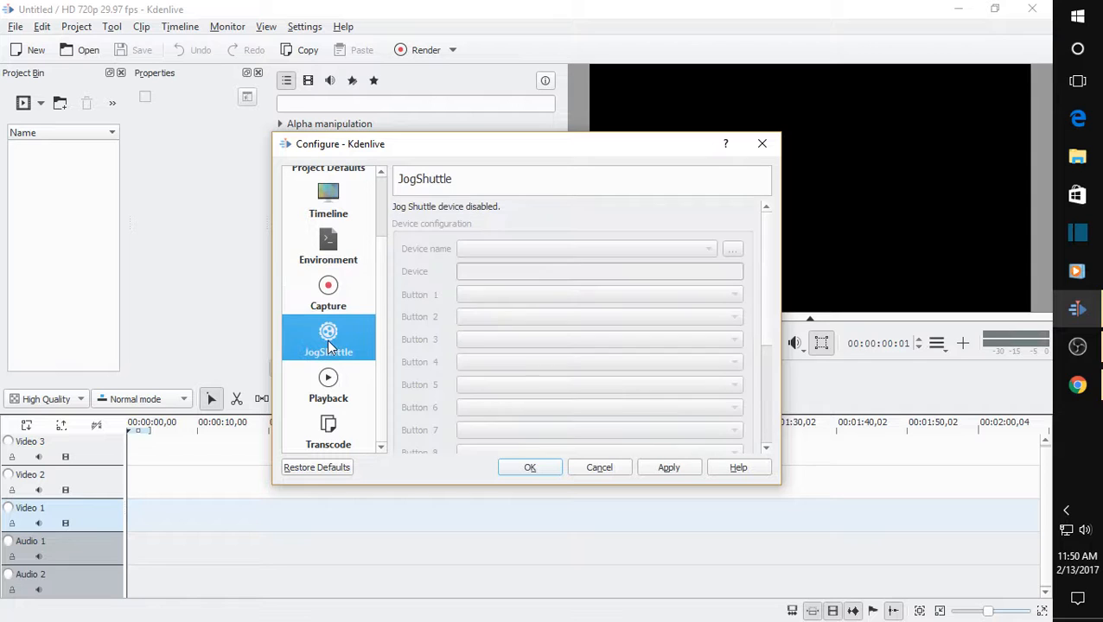
left_click(330, 391)
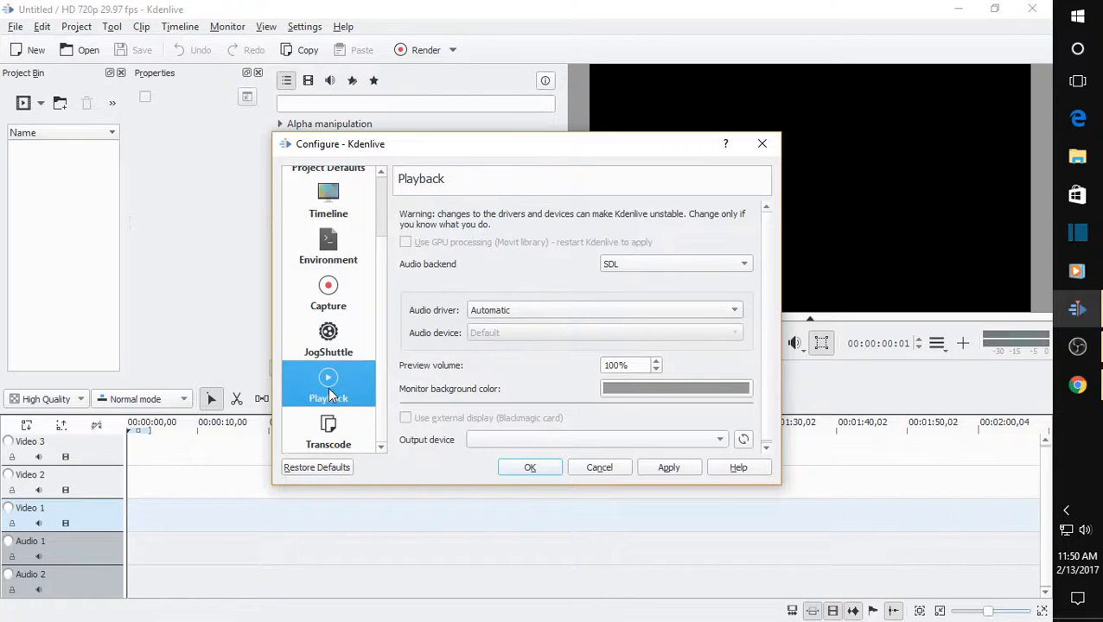
left_click(329, 432)
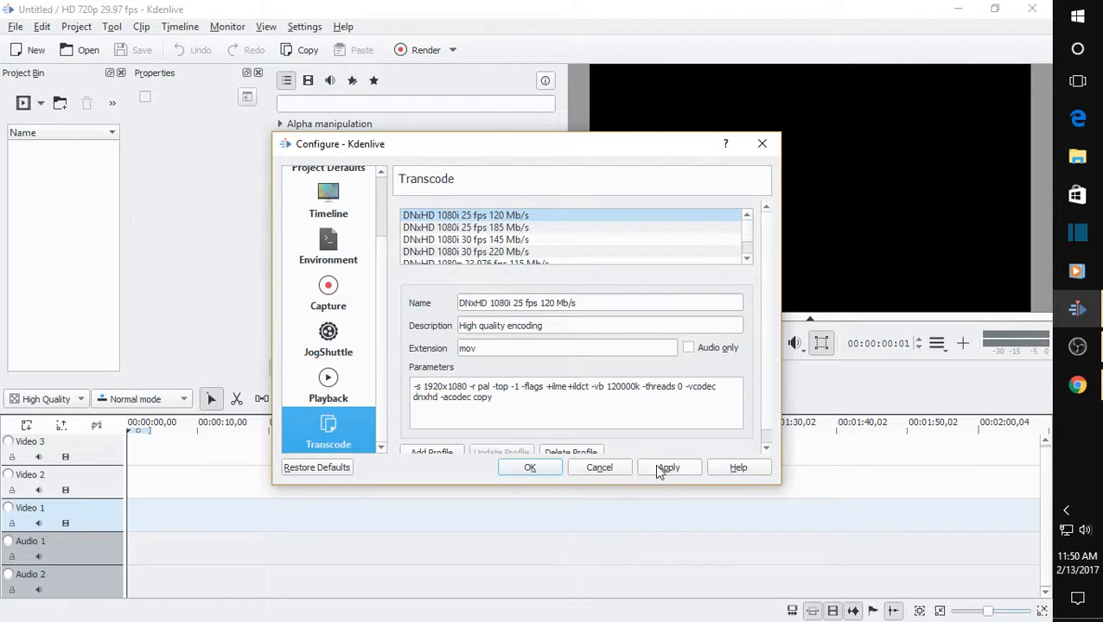
left_click(617, 468)
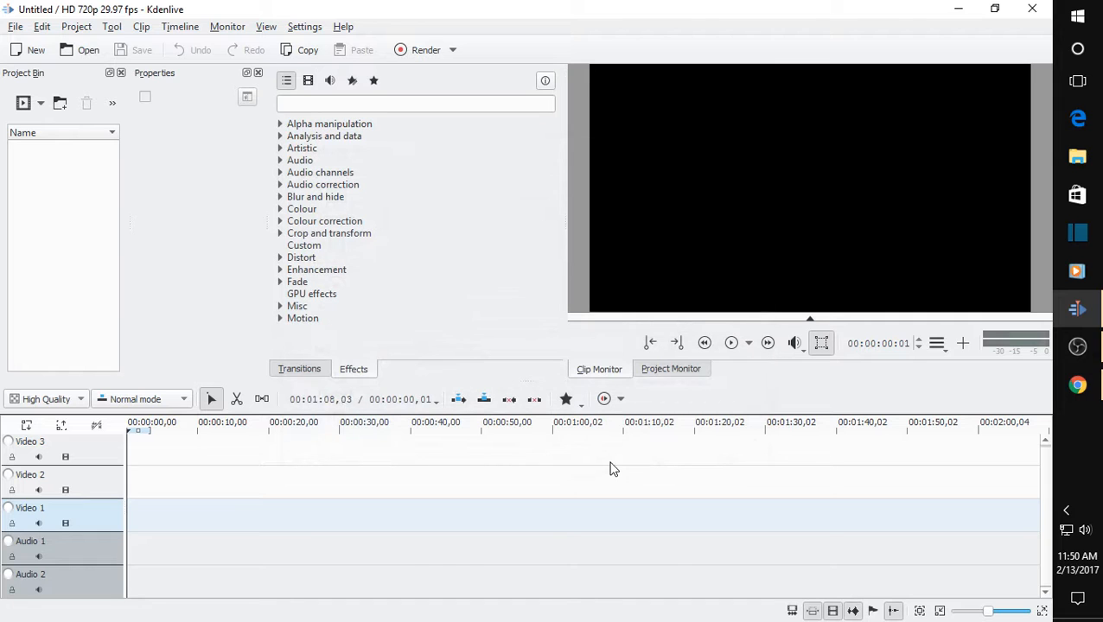
Import the clip Apple Cars Vlog 32.mp4 from the Videos folder into the project bin.
right_click(60, 184)
left_click(69, 196)
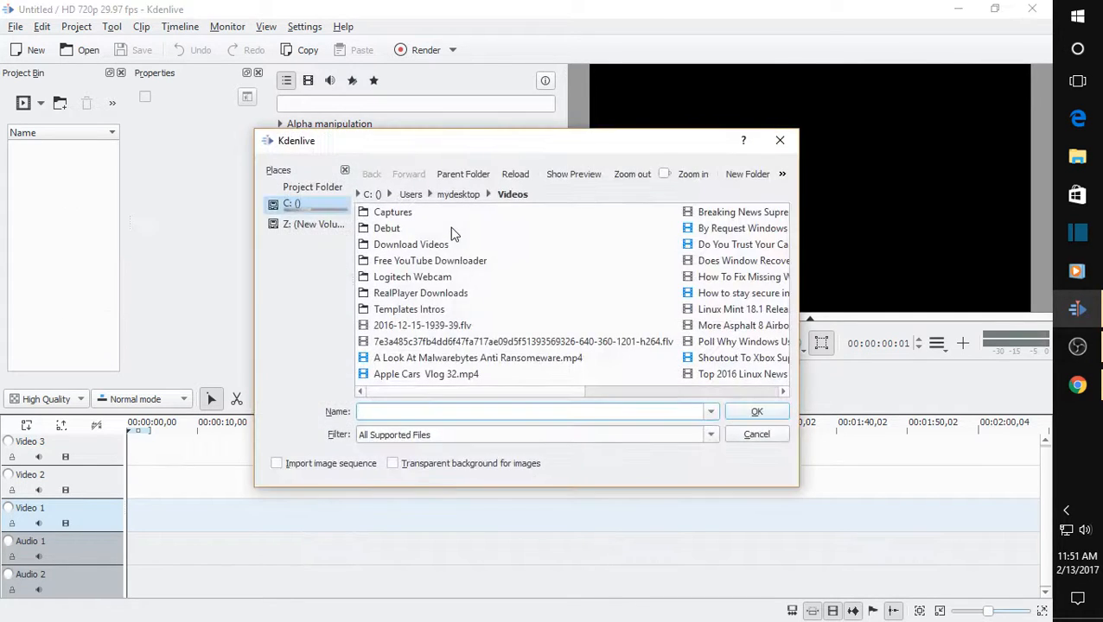
left_click(472, 381)
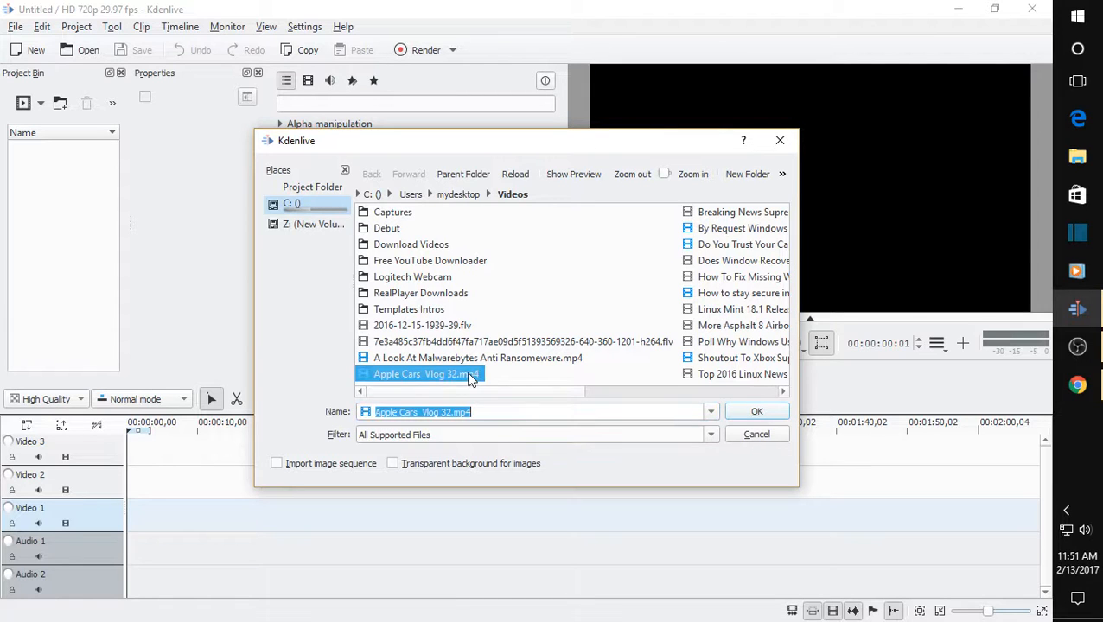
left_click(752, 412)
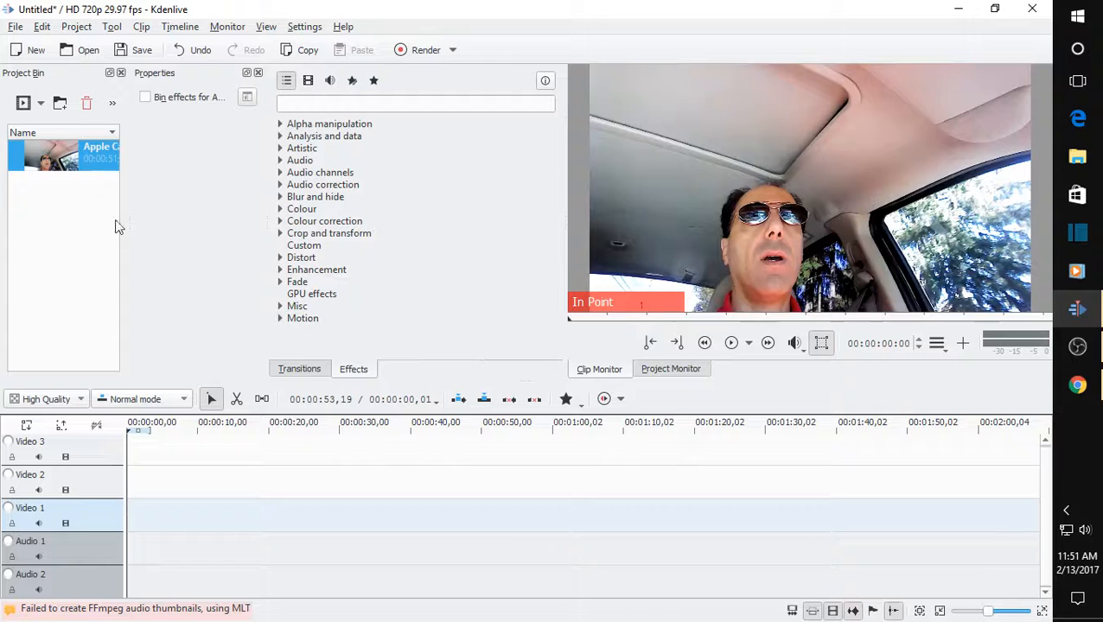
Preview the first 6 seconds or so of the imported clip and place it at the start of the Video 3 track.
left_click(731, 344)
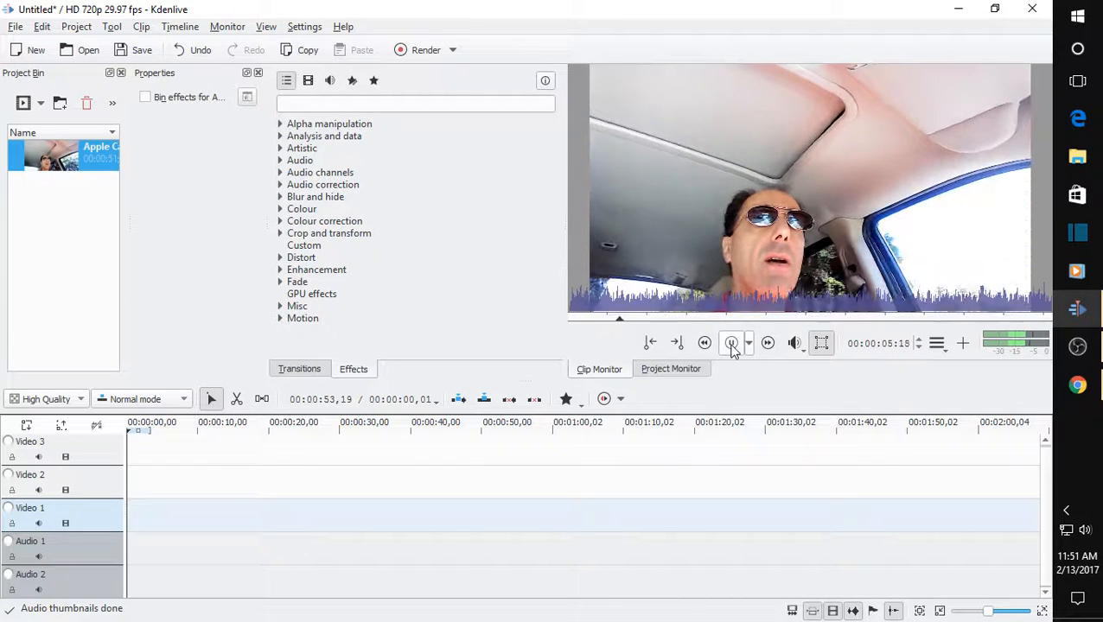
left_click(731, 344)
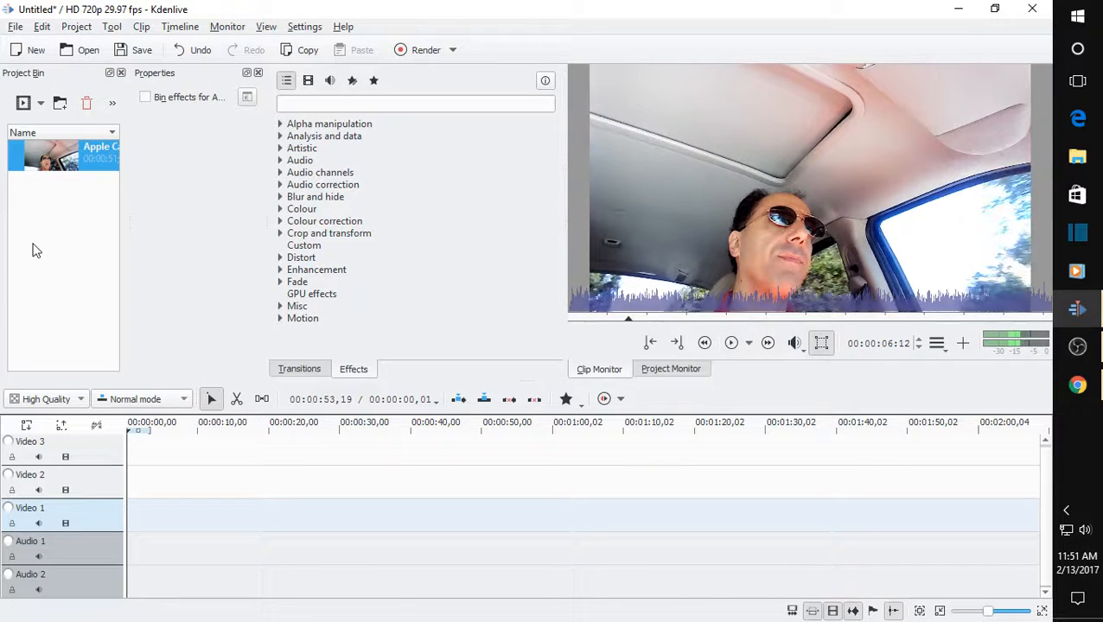
left_click_drag(50, 169, 172, 450)
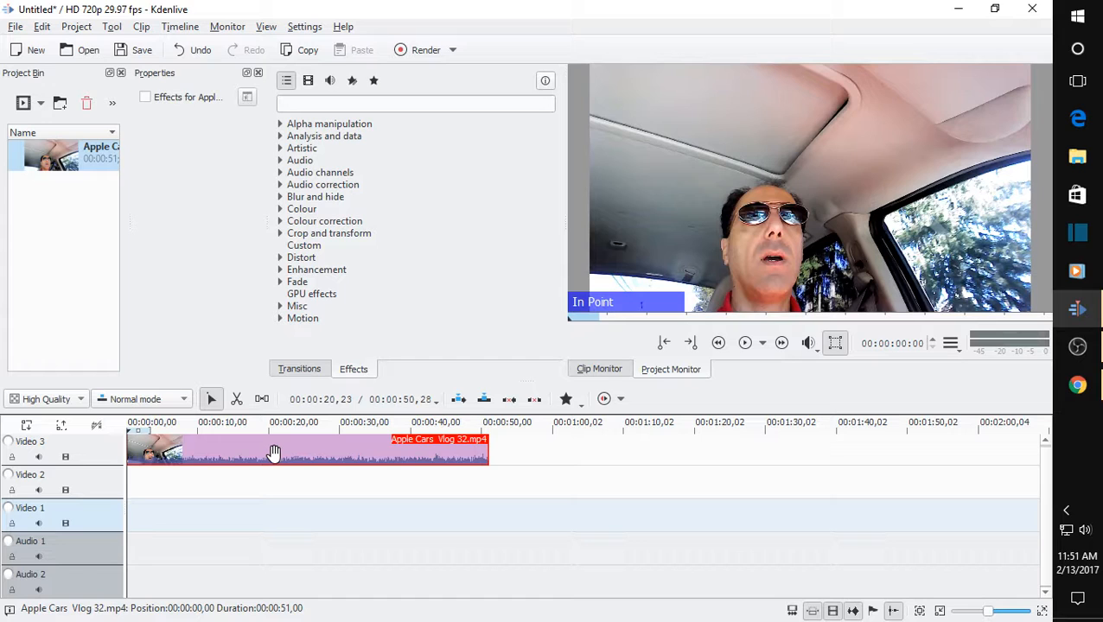
Add a Fade from Black effect to the clip on the Video 3 track.
right_click(242, 451)
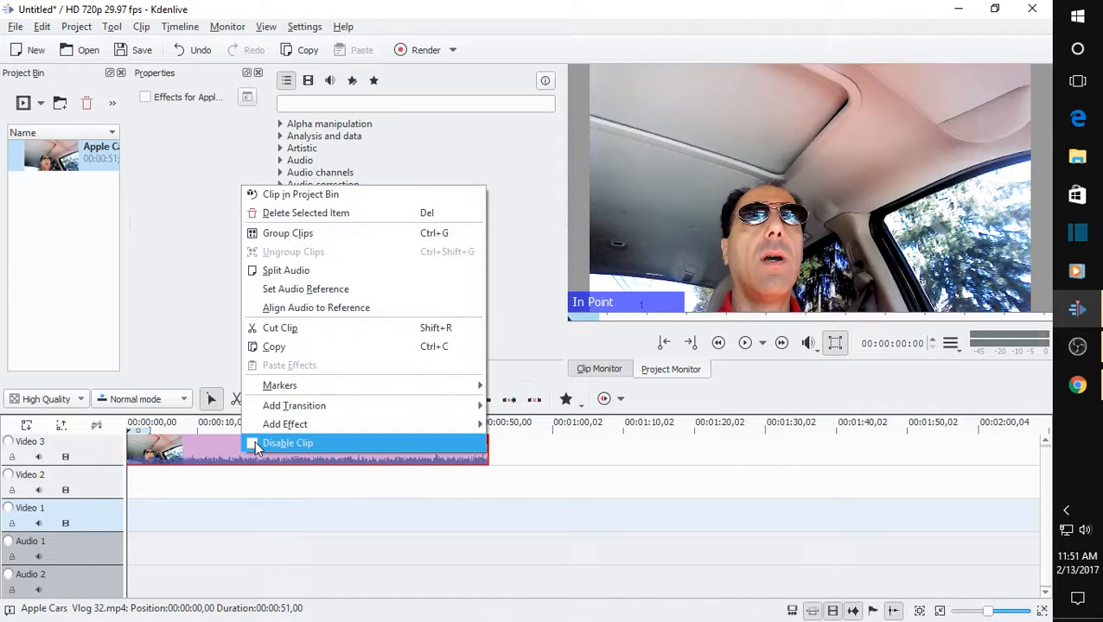
mouse_move(307, 429)
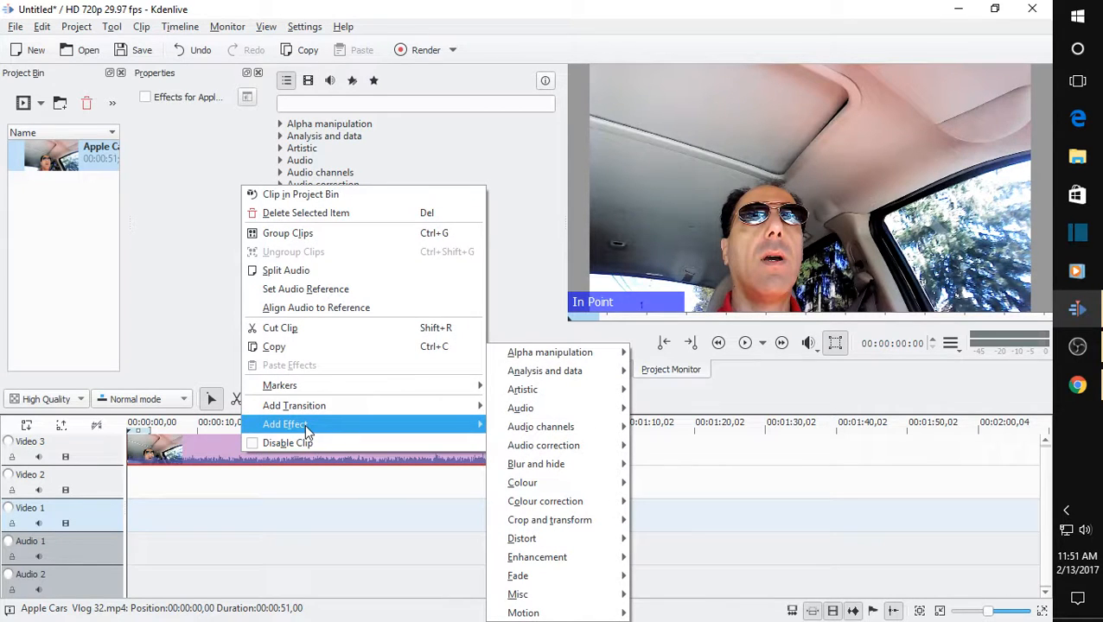
mouse_move(541, 578)
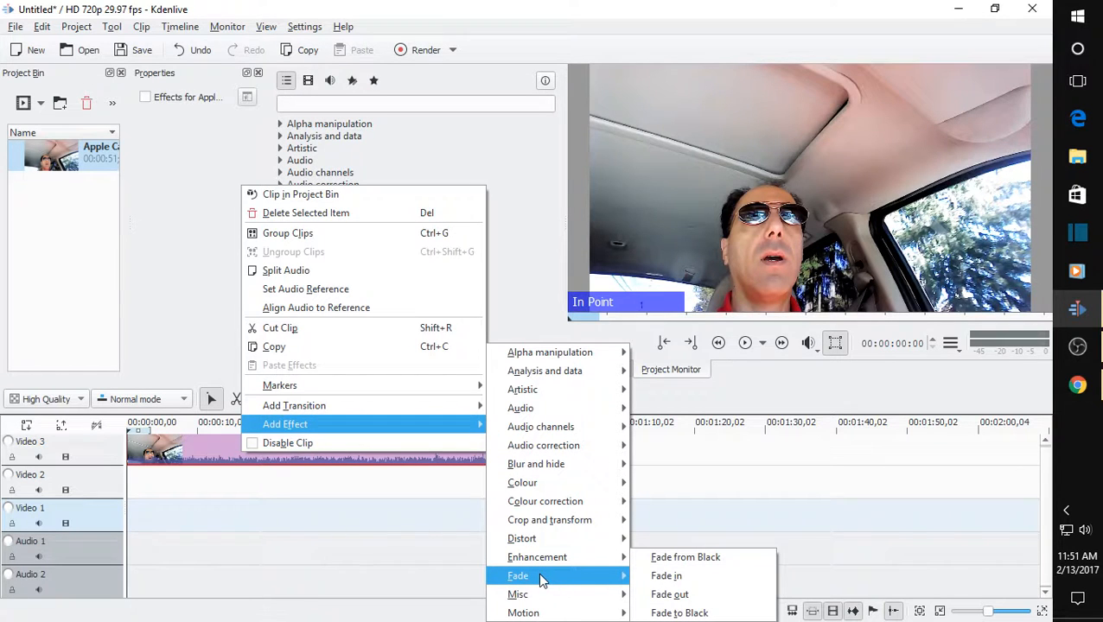
left_click(657, 558)
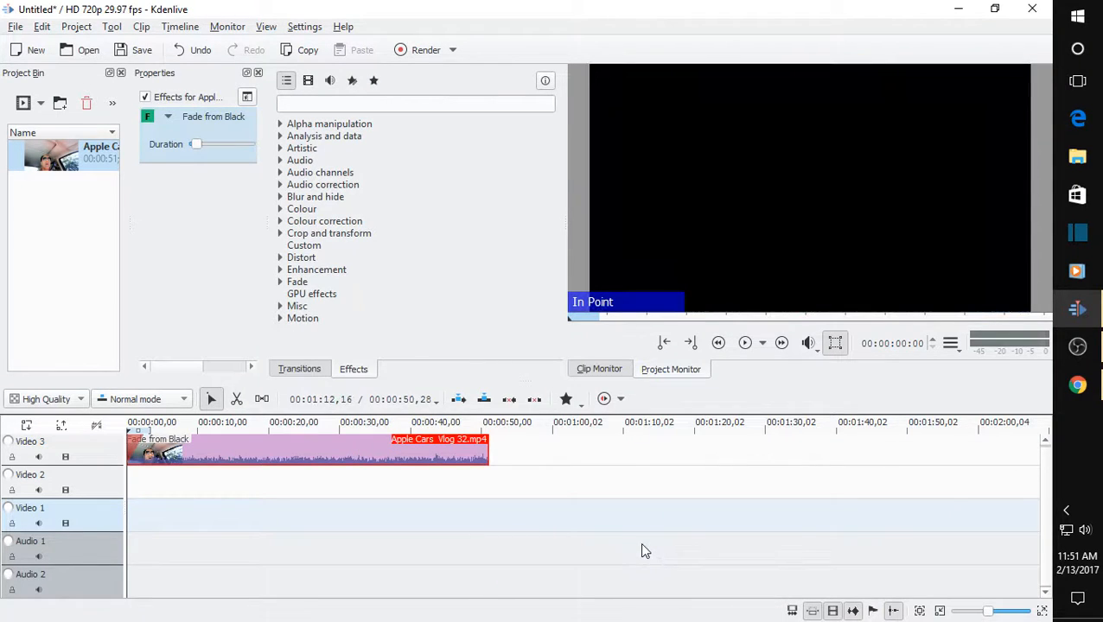
Add a Fade to Black effect to the clip on the Video 3 track.
right_click(457, 461)
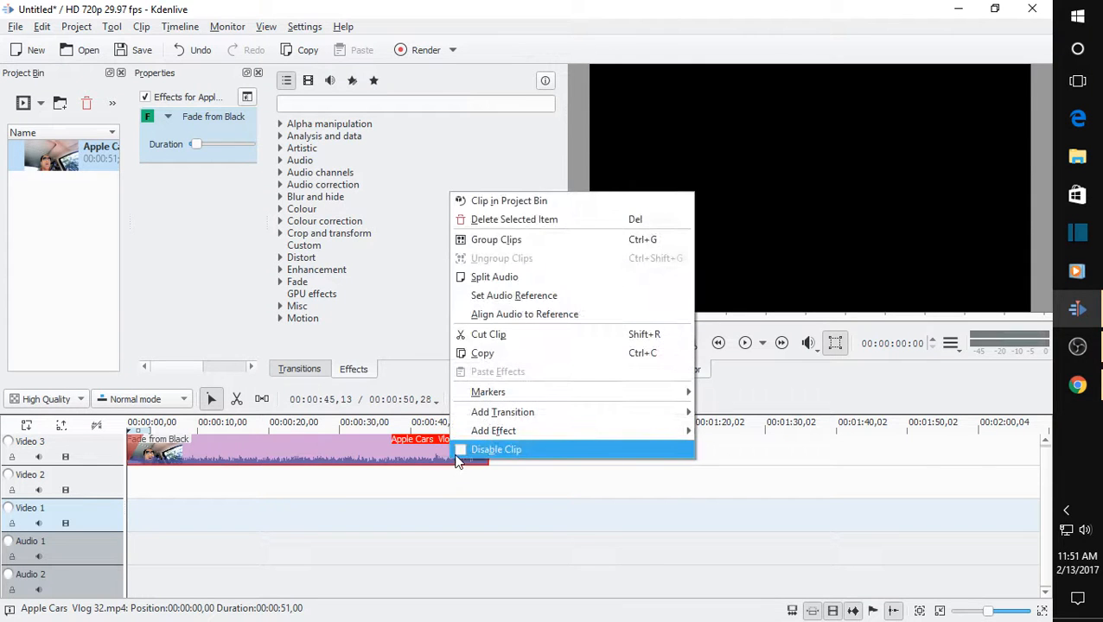
mouse_move(513, 435)
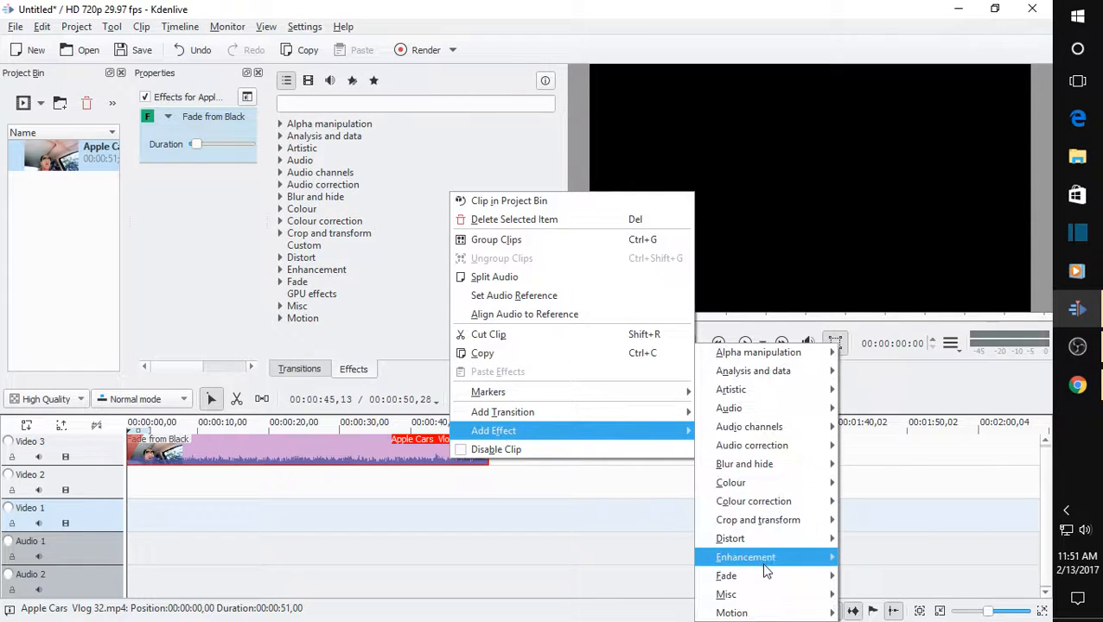
mouse_move(756, 574)
left_click(888, 613)
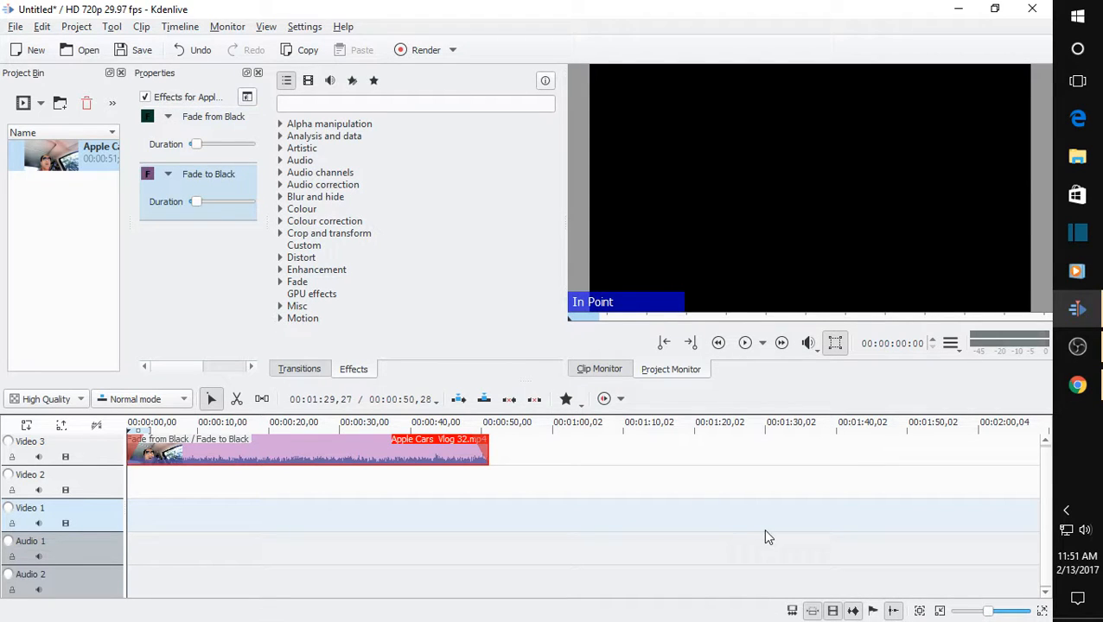
Play the timeline from about 10 seconds to preview the edited clip and pause it at about 15 seconds.
left_click(201, 428)
left_click(749, 345)
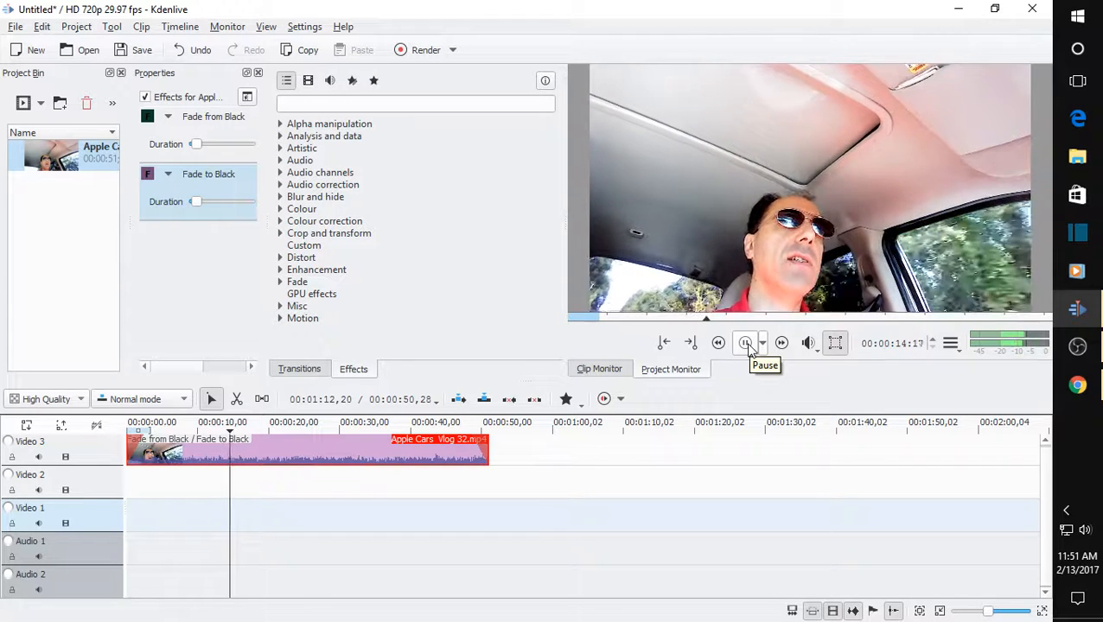
left_click(749, 345)
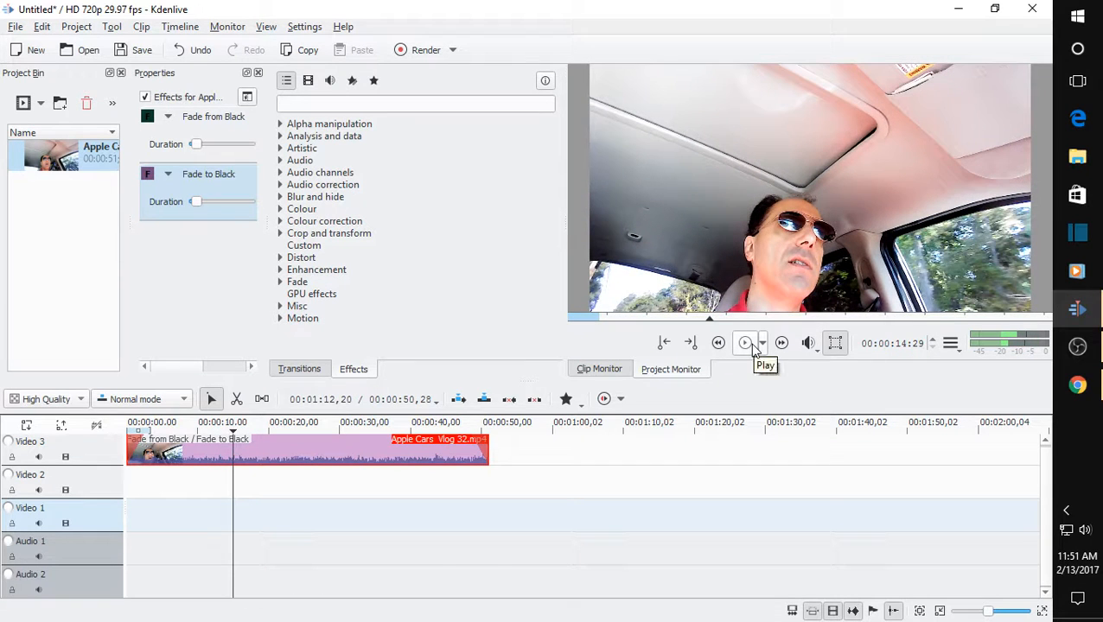
Open the render settings, look through the available formats and choose MP4 (H264/AAC) as the output format.
left_click(420, 49)
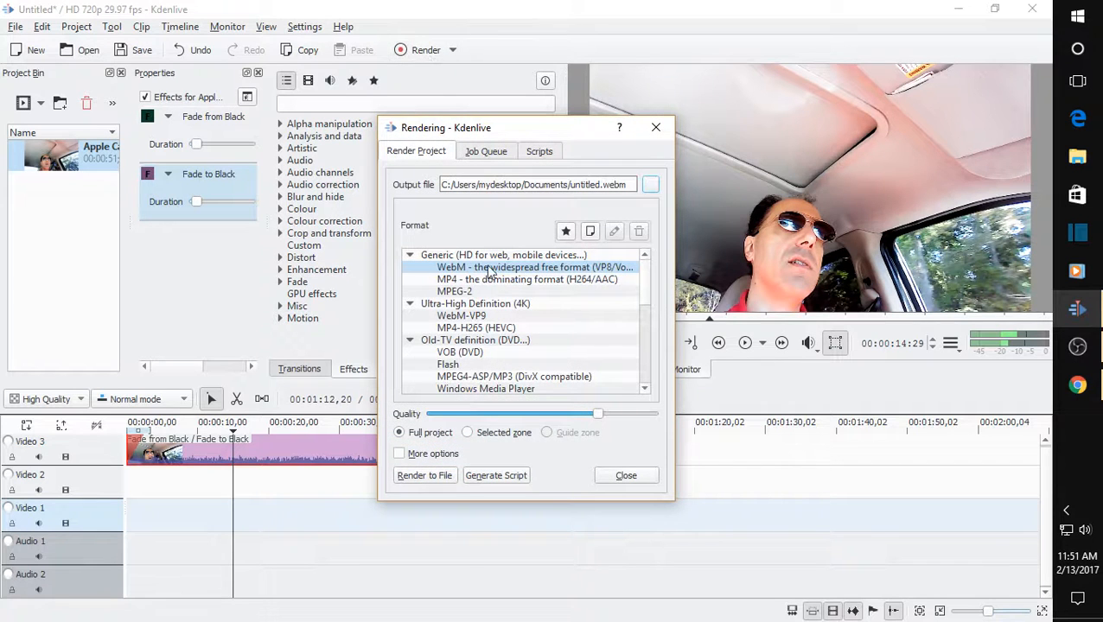
scroll(519, 273, "down", 2)
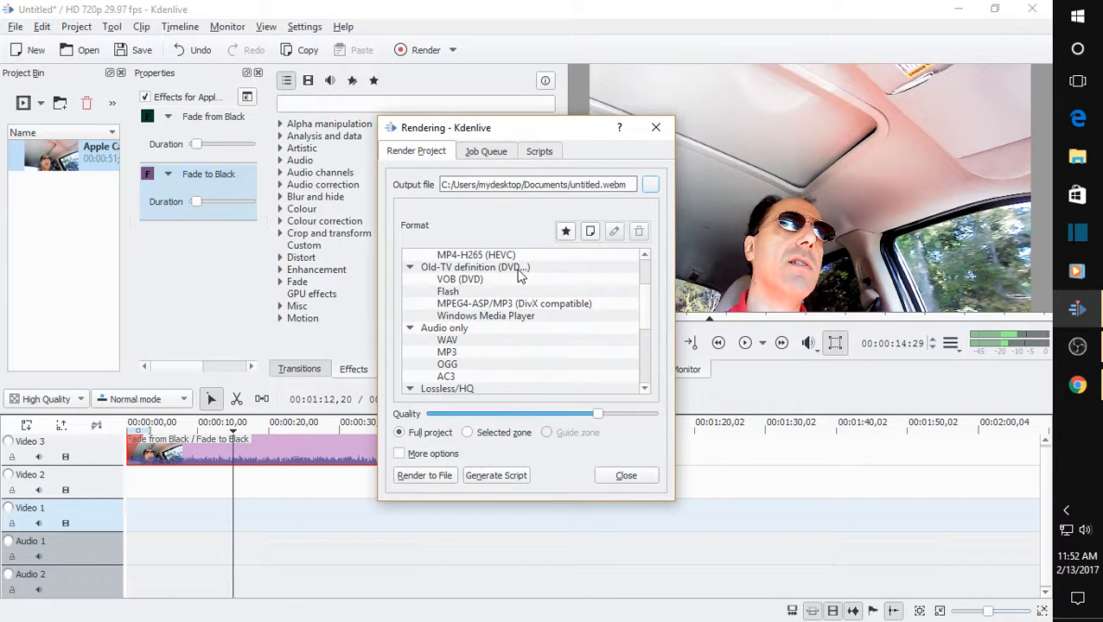
scroll(520, 273, "up", 1)
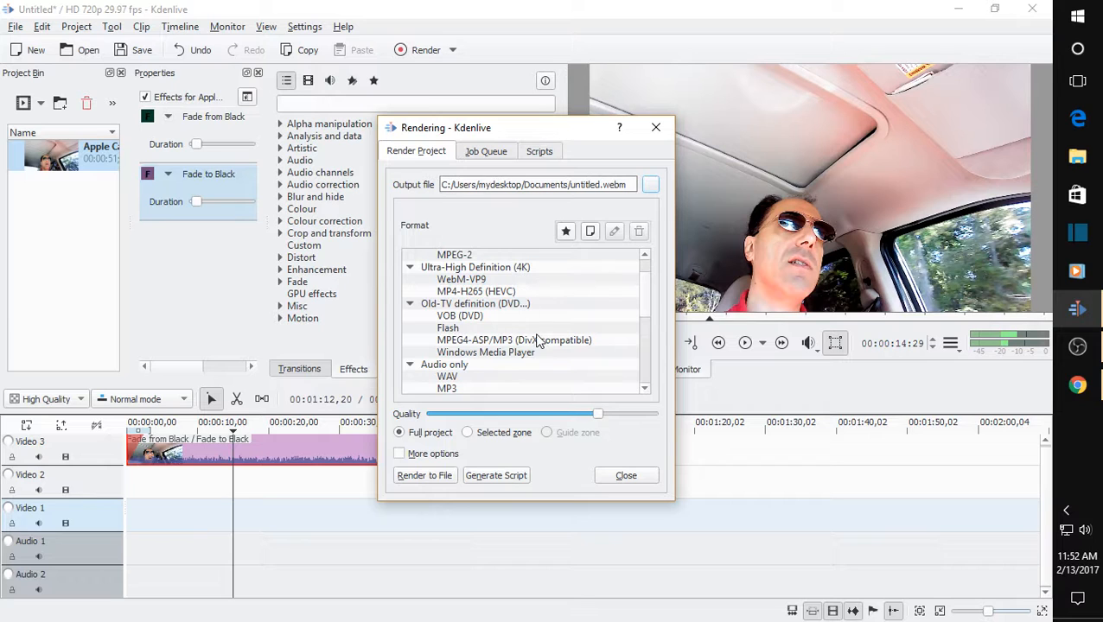
scroll(535, 338, "up", 1)
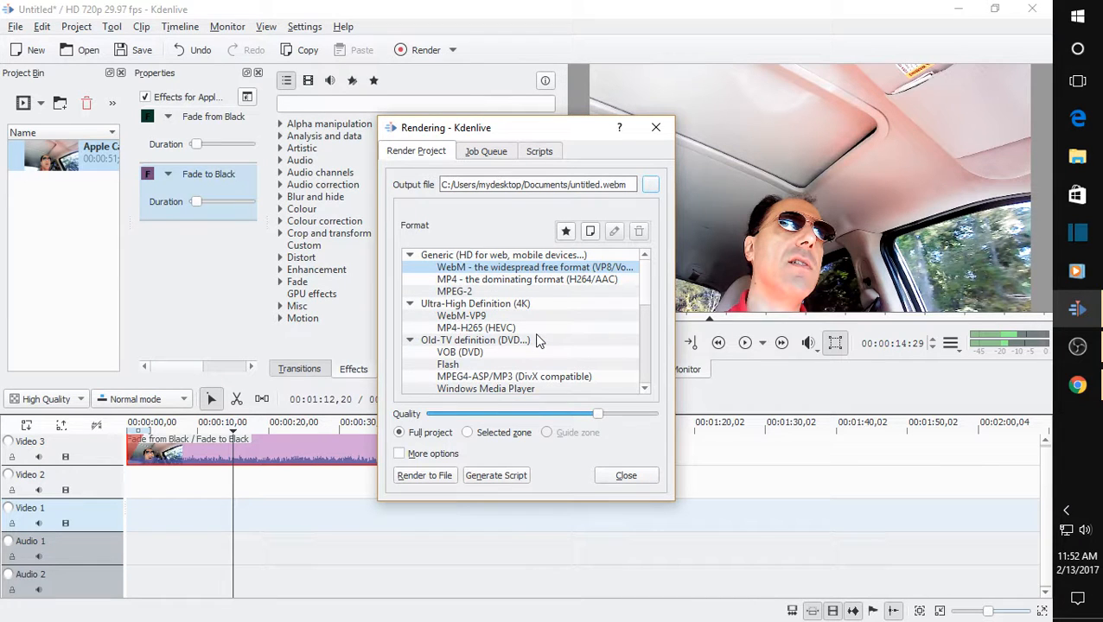
left_click(547, 279)
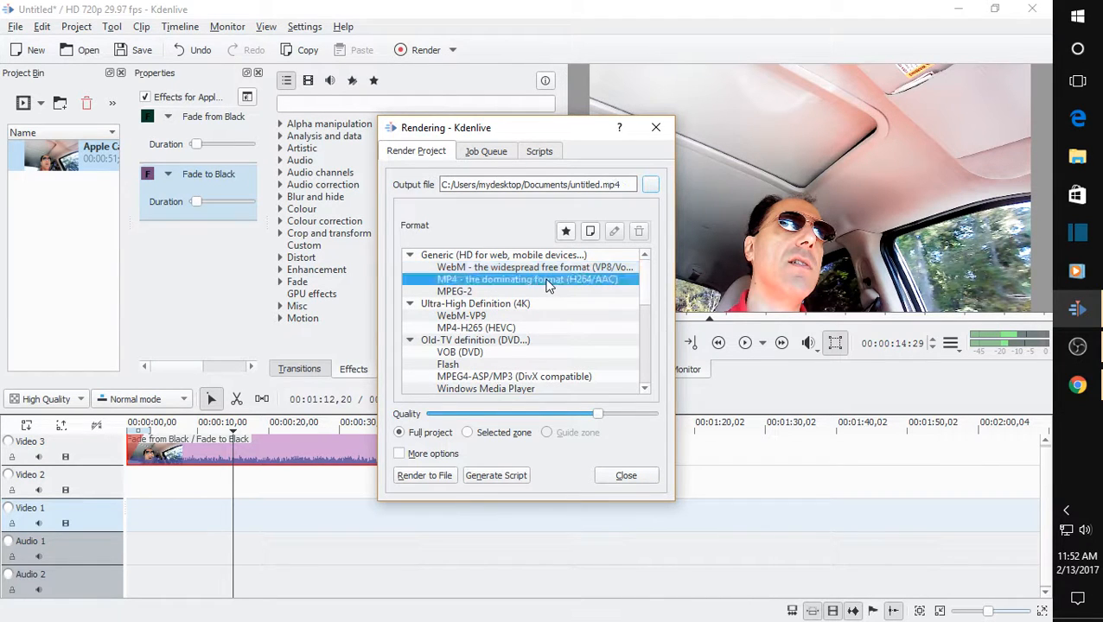
double_click(547, 279)
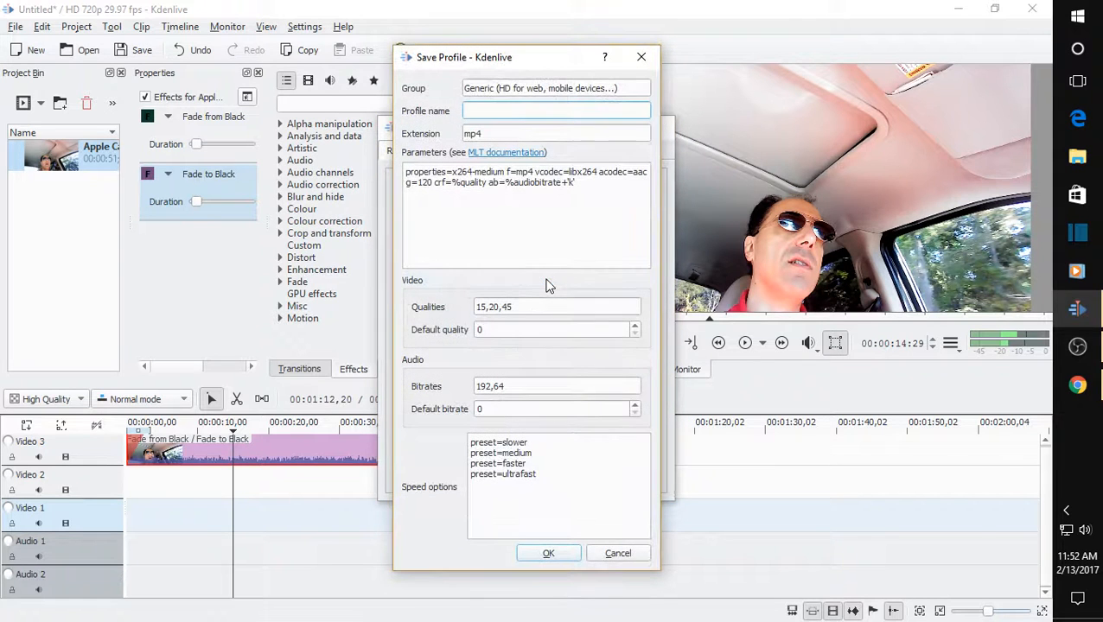
left_click(617, 553)
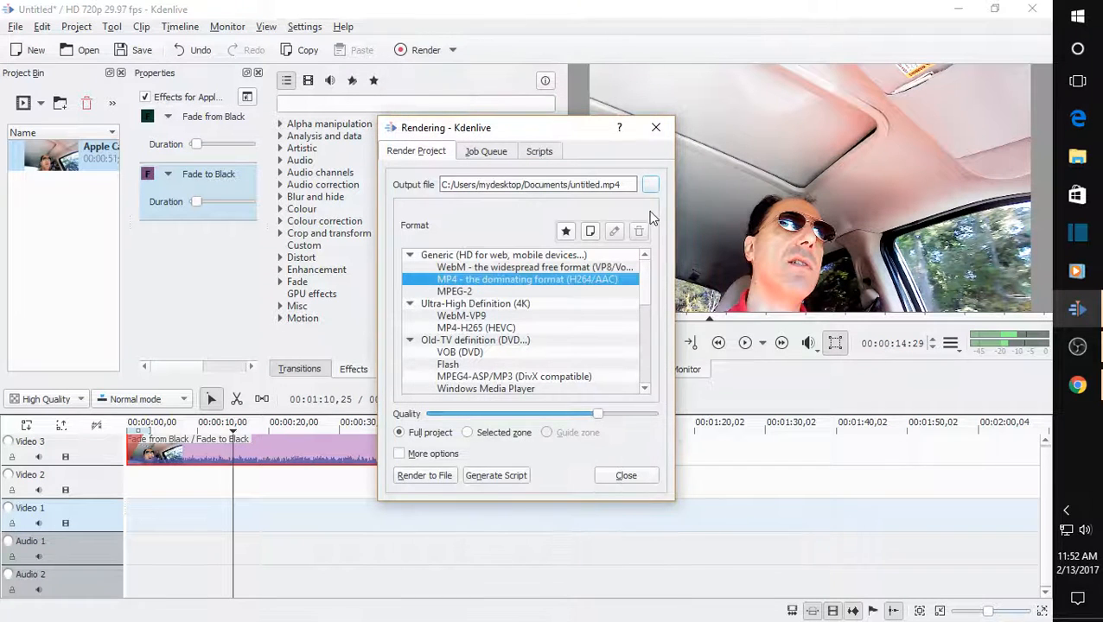
Set the render output file to 123 in MP4 format on the Desktop, dismissing the OneDrive setup window.
left_click(650, 185)
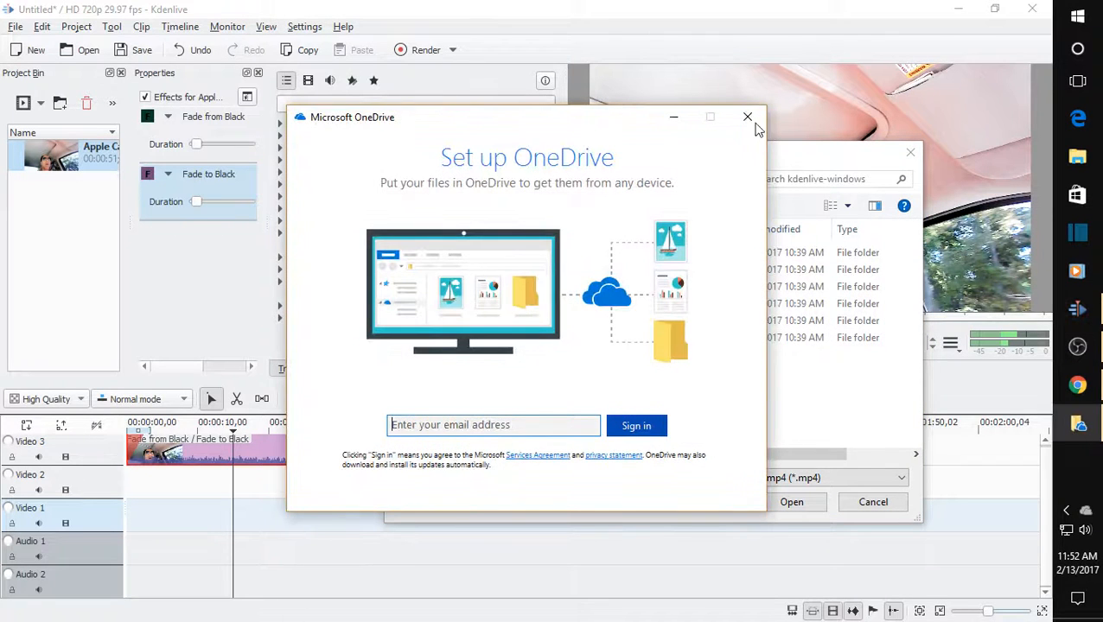
left_click(748, 118)
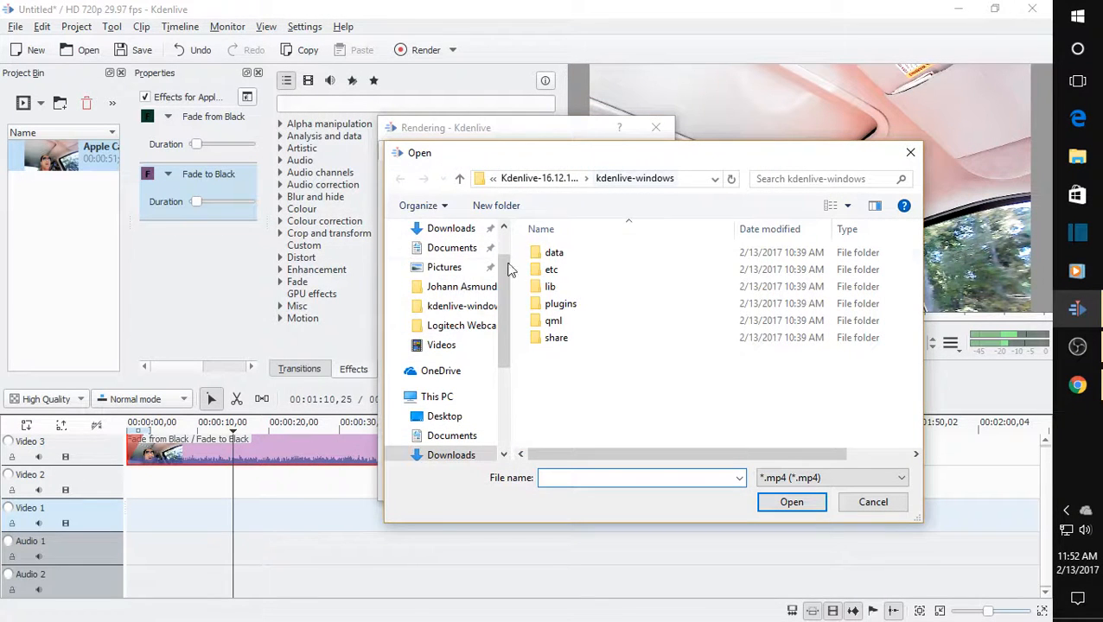
scroll(479, 352, "up", 1)
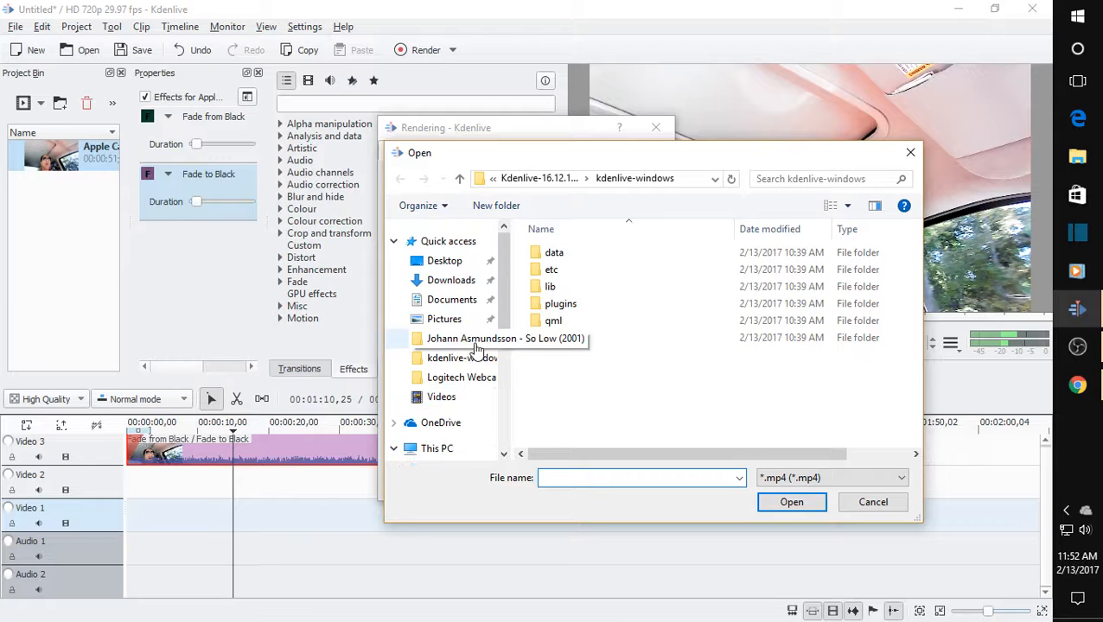
left_click(441, 261)
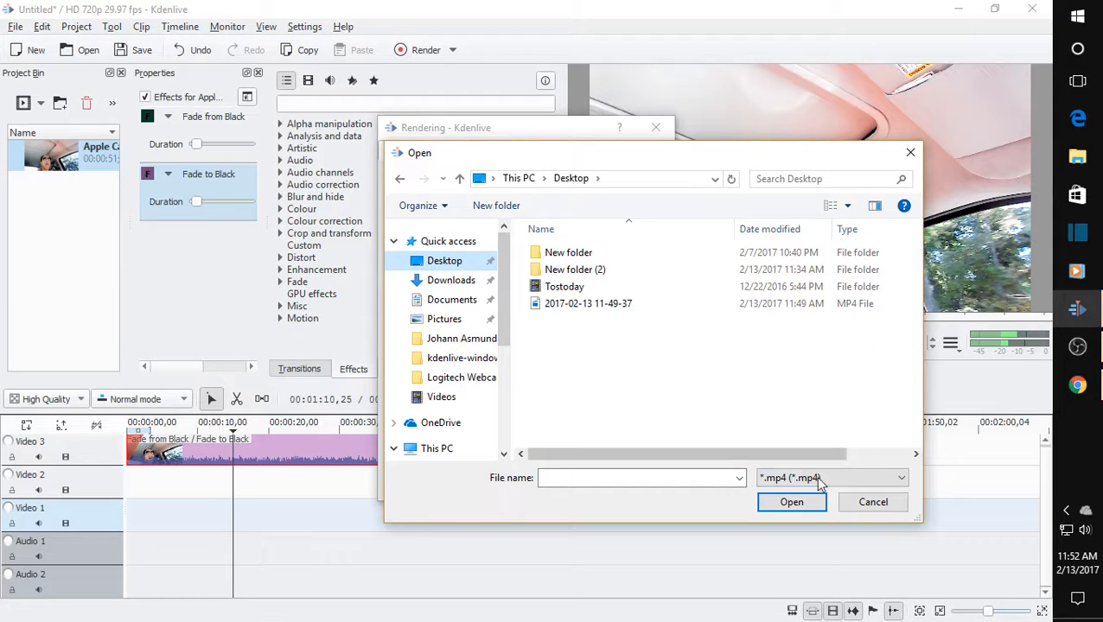
left_click(716, 478)
type("123")
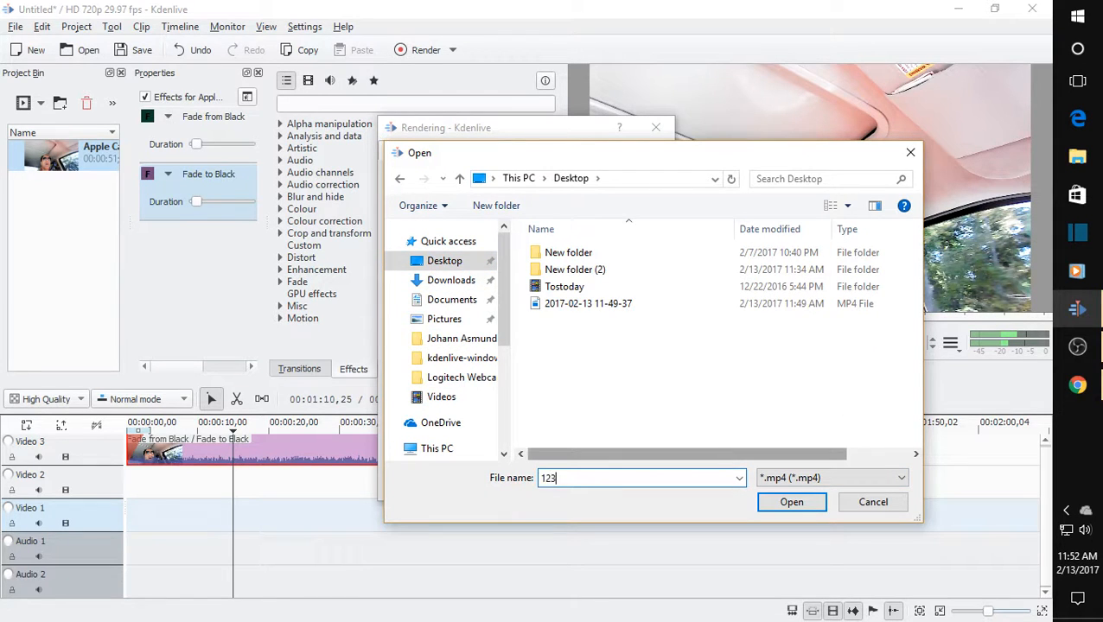
left_click(785, 503)
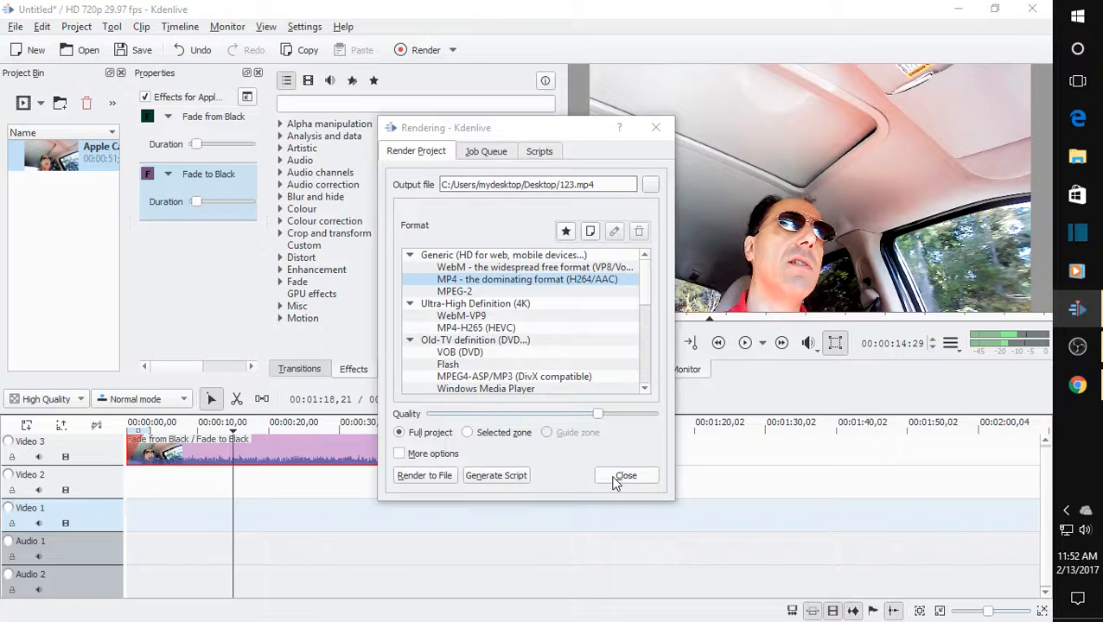
Show the extra render options, raise the quality to video 15 and audio 192, set the encoder speed to maximum, and close the settings.
left_click(397, 450)
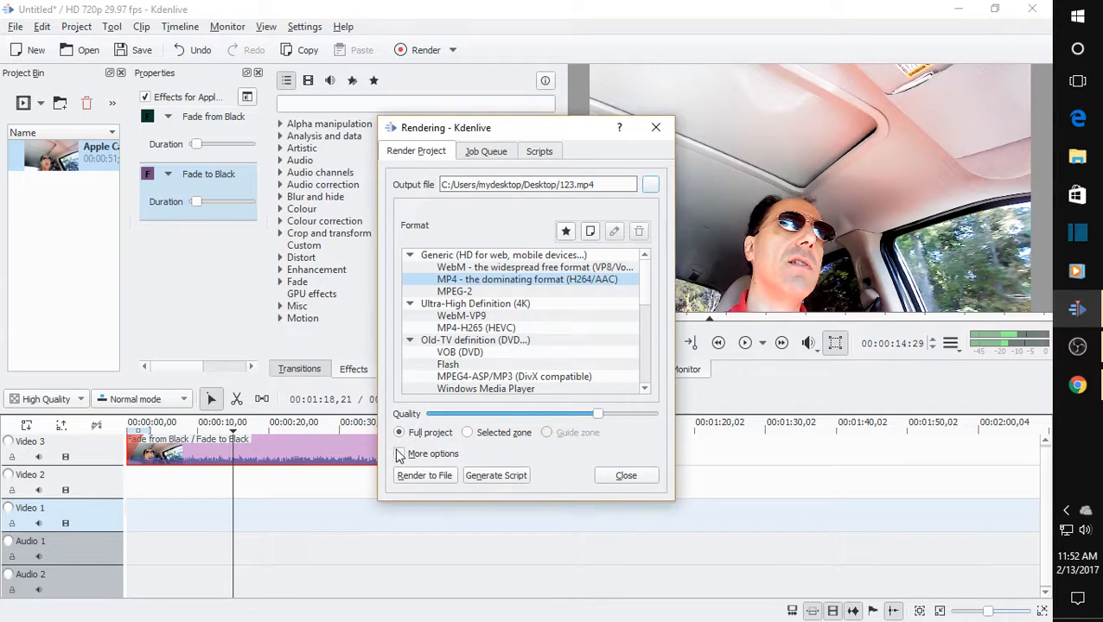
left_click(401, 454)
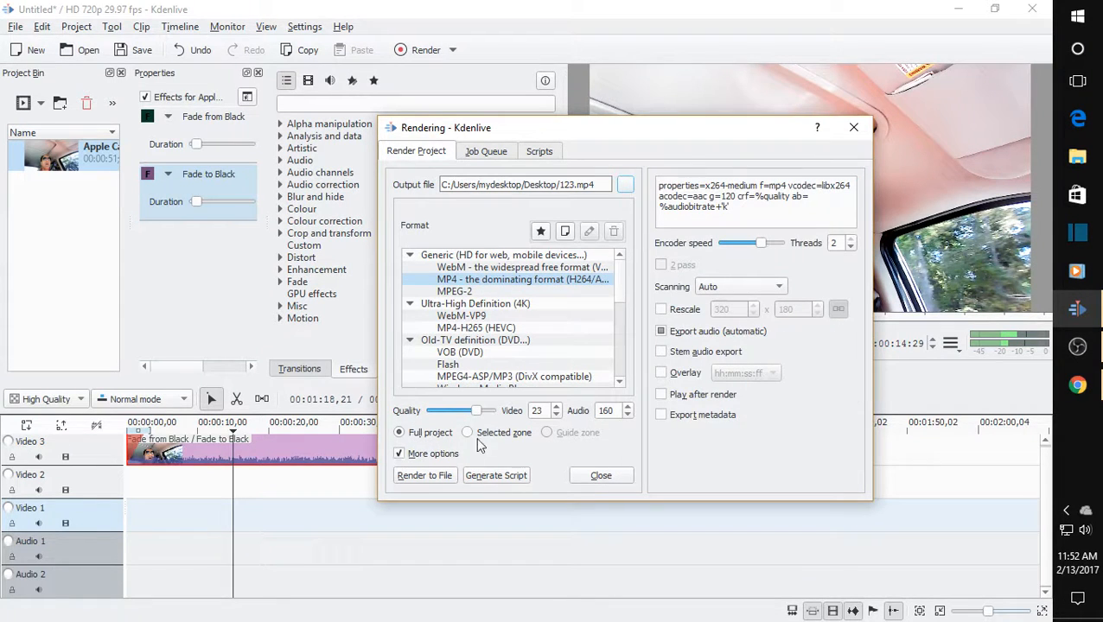
left_click_drag(476, 412, 491, 411)
left_click_drag(772, 249, 827, 254)
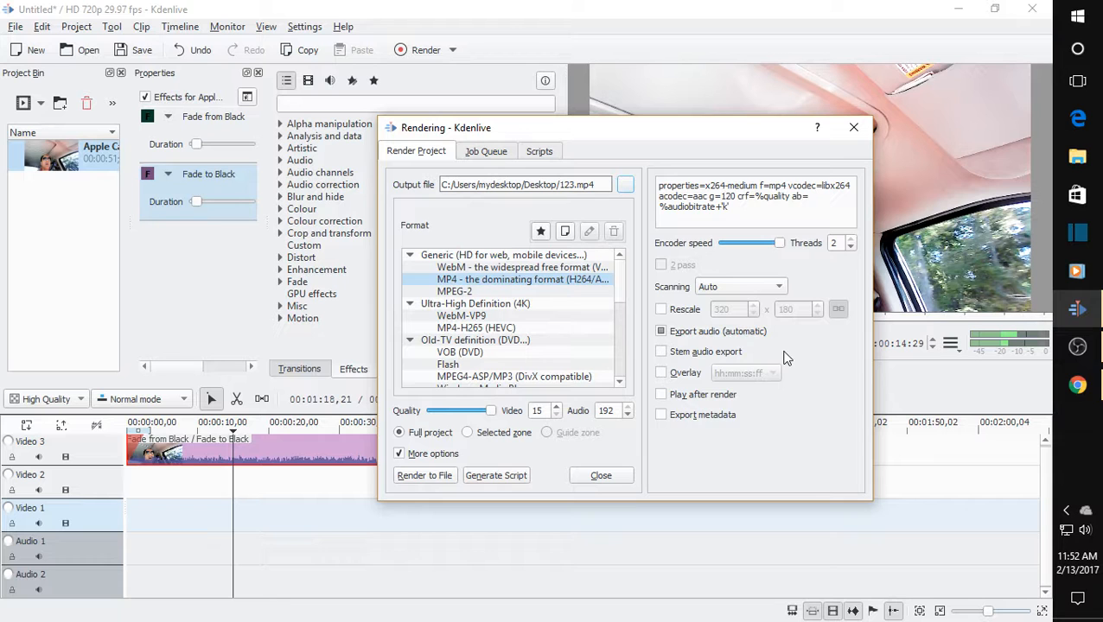
left_click(607, 476)
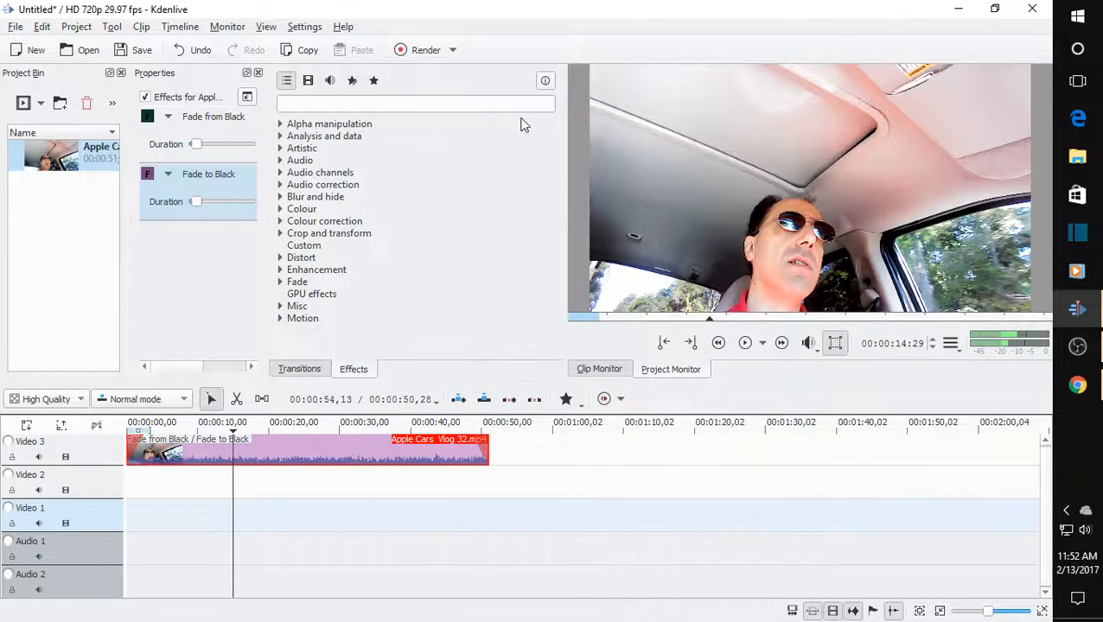
Set the MLT environment's processing threads to 2 in the Environment configuration and apply the change.
left_click(309, 27)
left_click(391, 310)
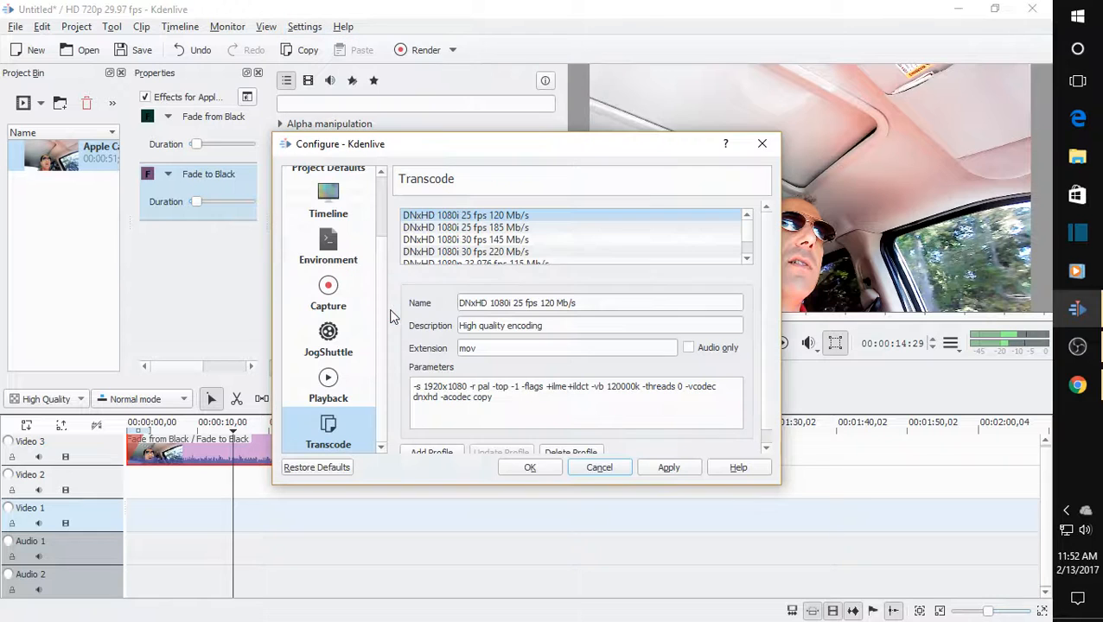
left_click(331, 249)
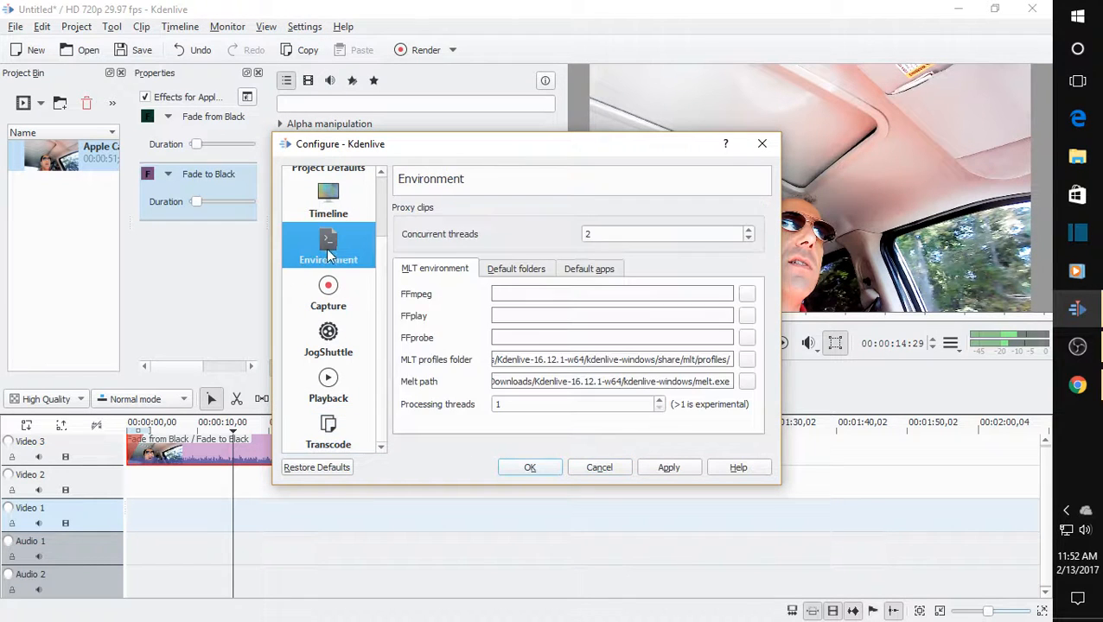
left_click(659, 400)
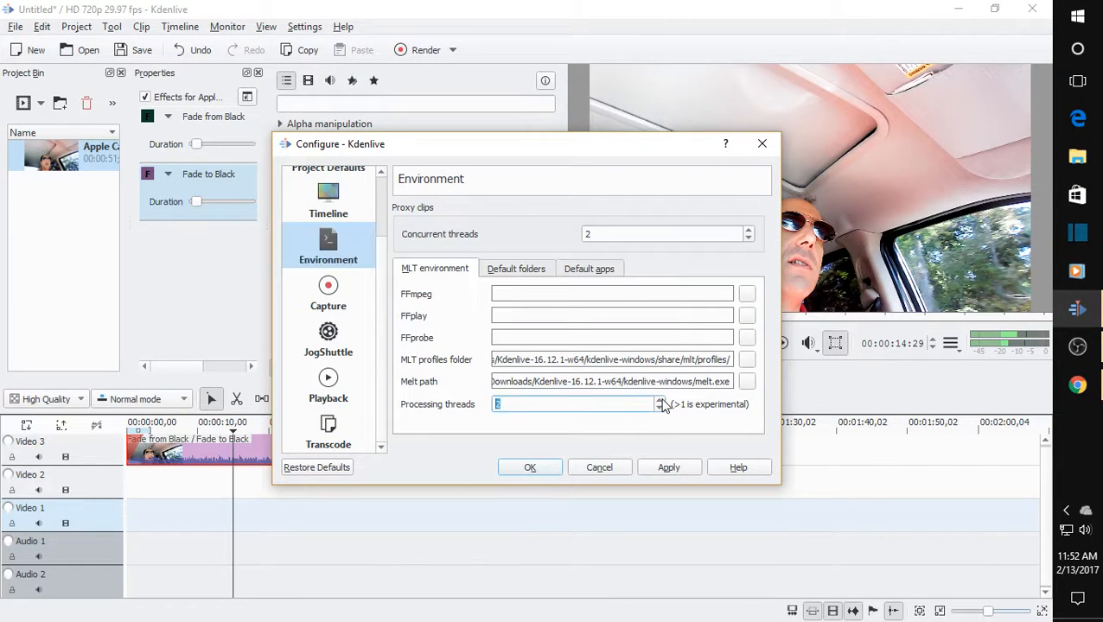
left_click(673, 471)
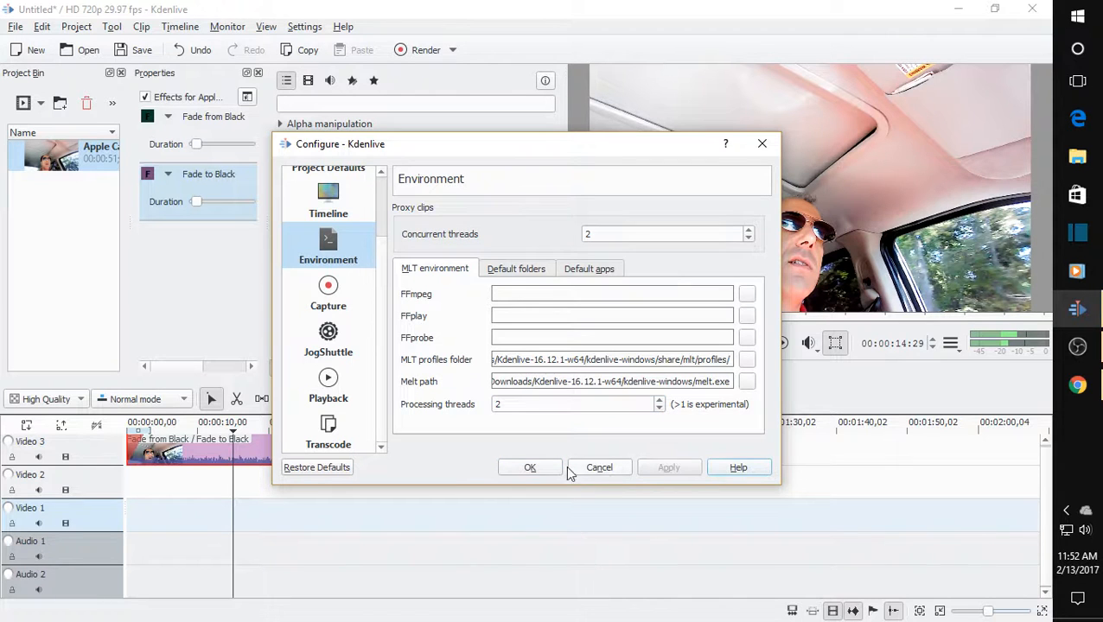
left_click(557, 468)
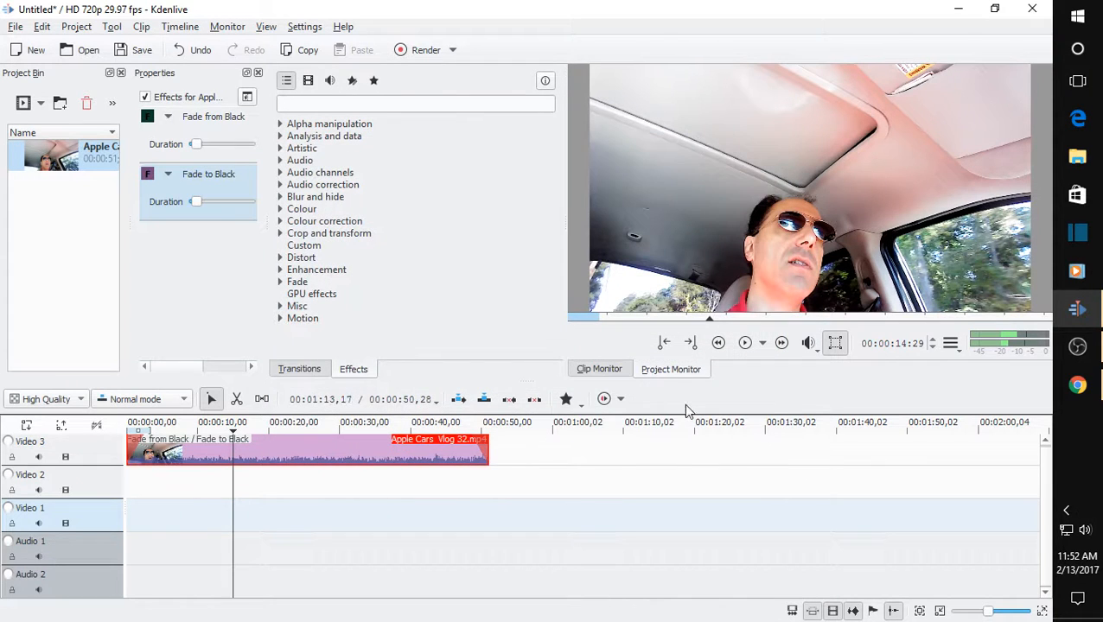
Reopen the render settings and start rendering the full project to 123.mp4.
left_click(427, 50)
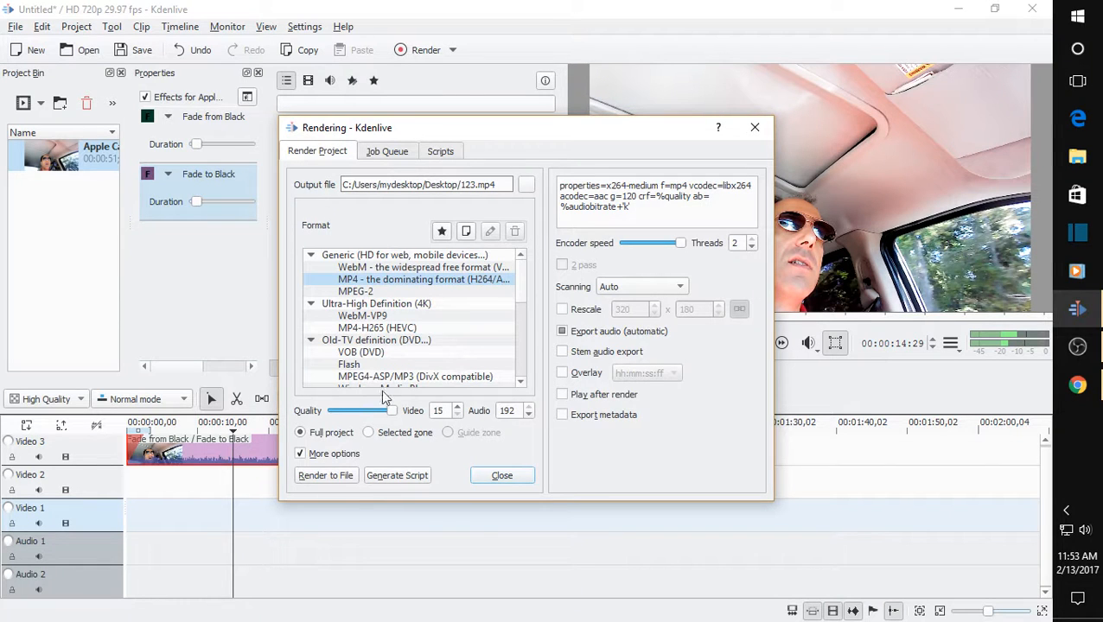
left_click(325, 476)
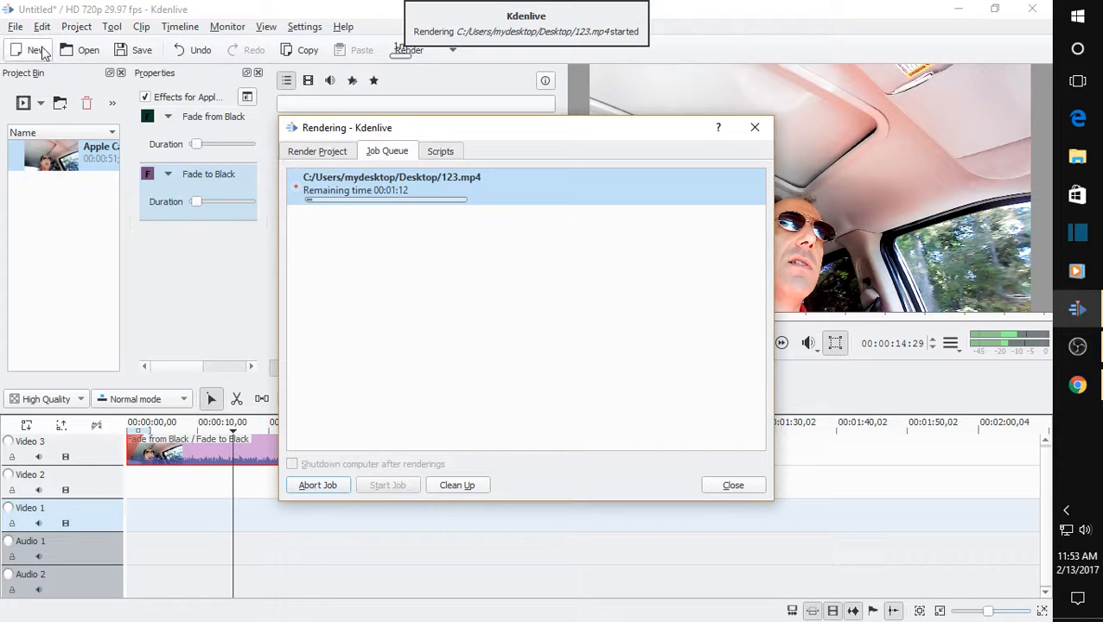
Browse the main menus and check the Kdenlive version in its About information while the render runs.
left_click(16, 26)
mouse_move(43, 27)
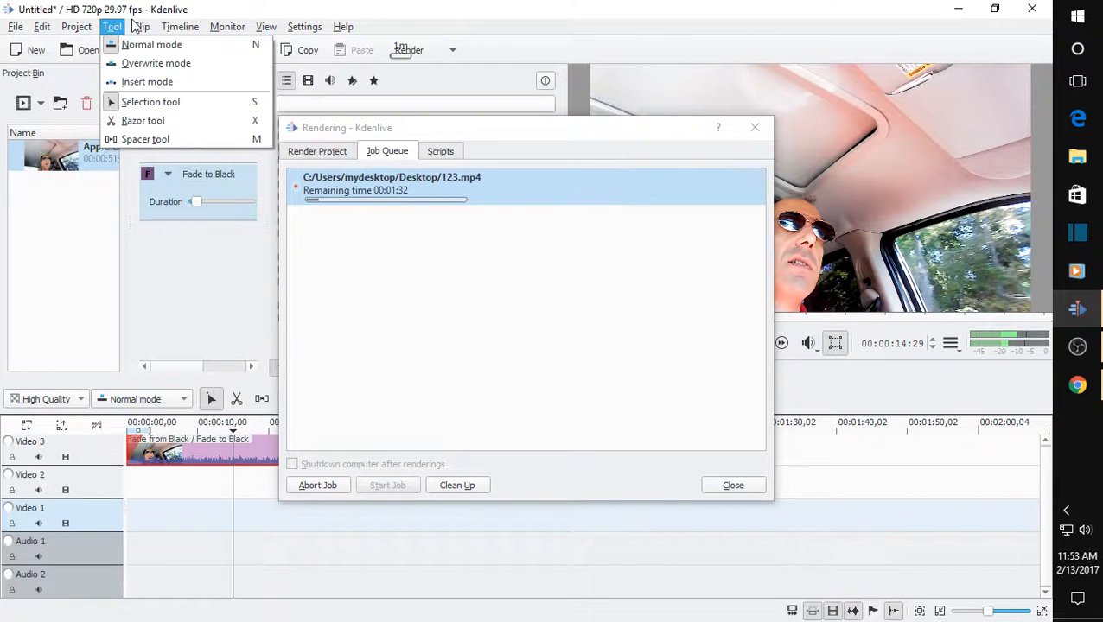
mouse_move(343, 26)
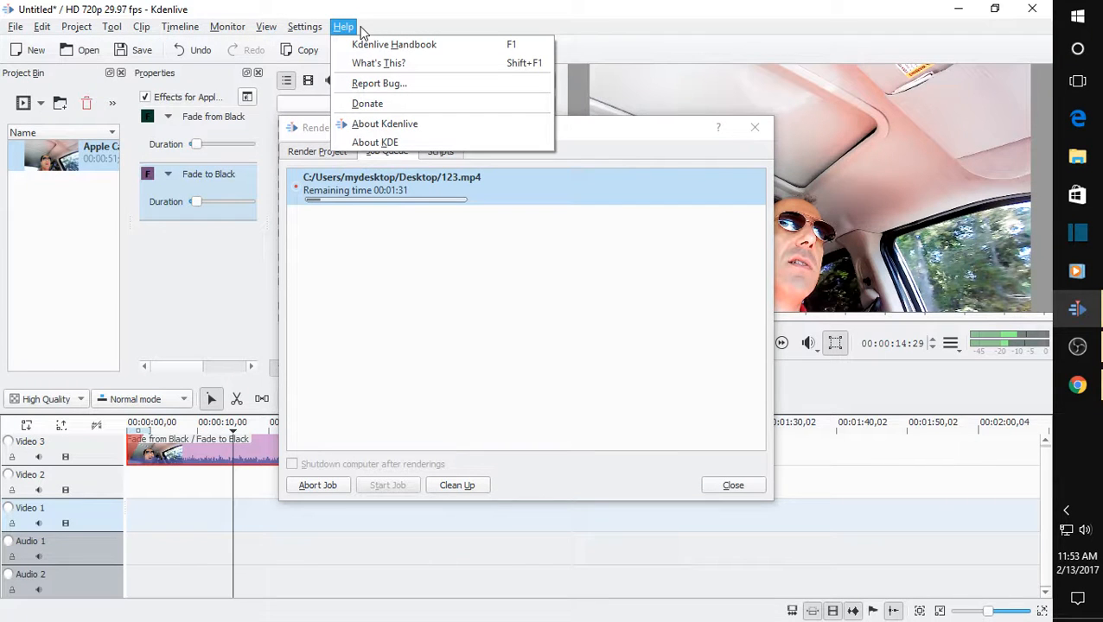
left_click(385, 125)
left_click(474, 228)
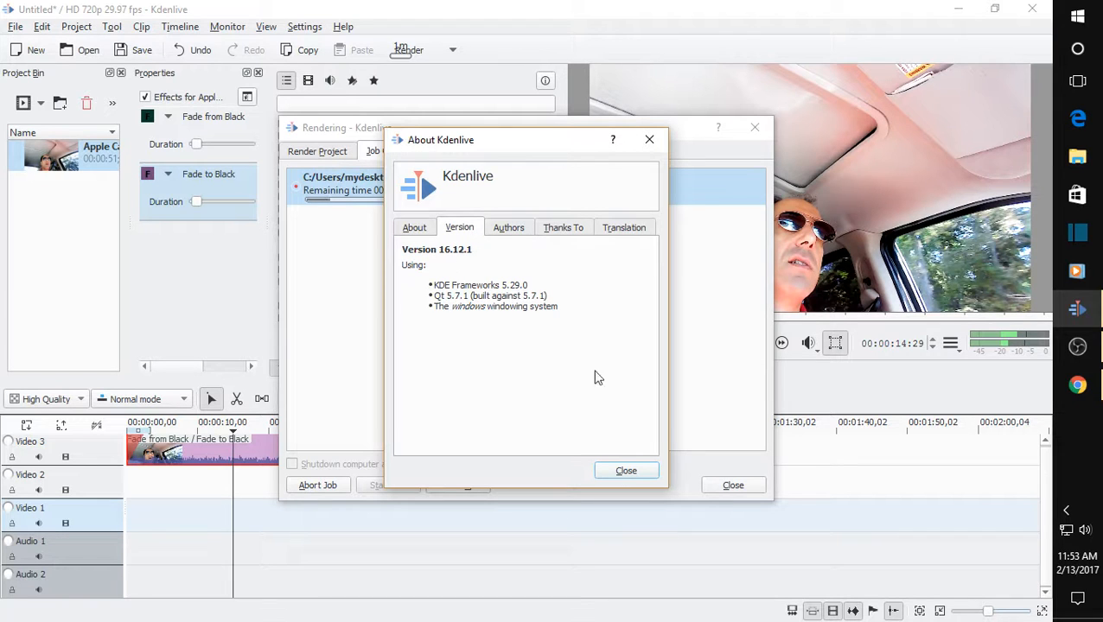
left_click(636, 475)
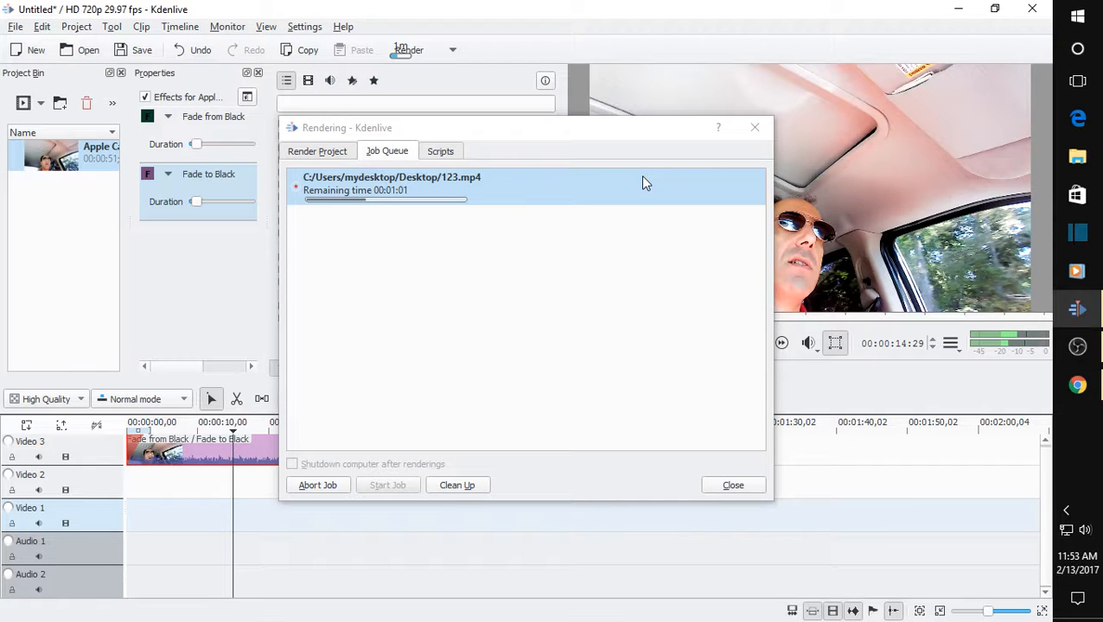
Close the rendering window, let the render of 123.mp4 finish, and minimize Kdenlive to show the desktop.
left_click_drag(592, 130, 624, 123)
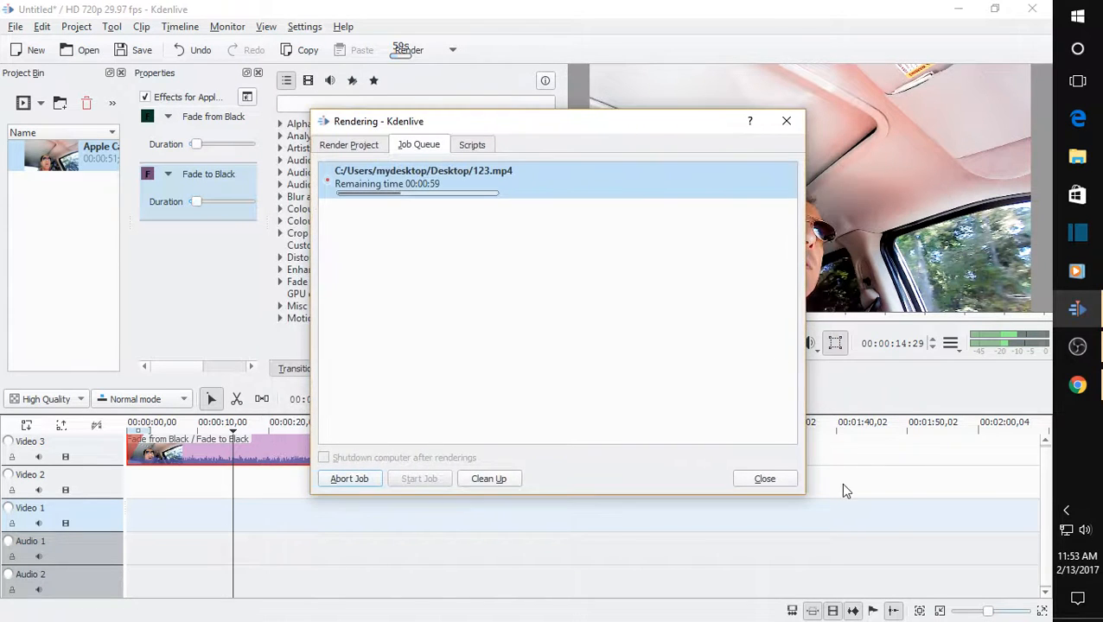
left_click(773, 479)
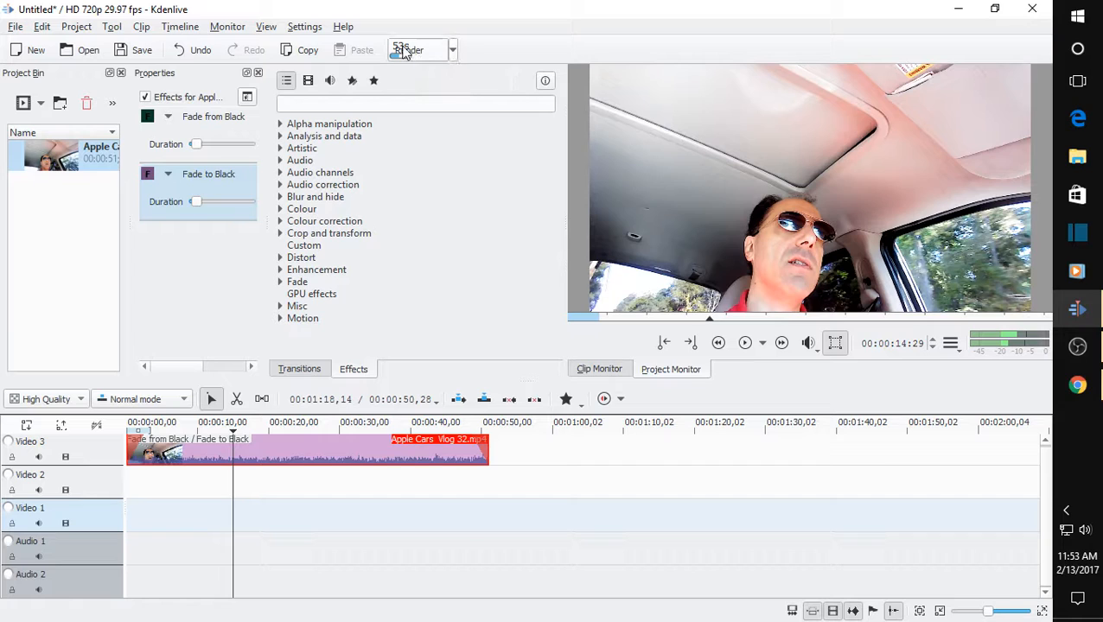
left_click(451, 50)
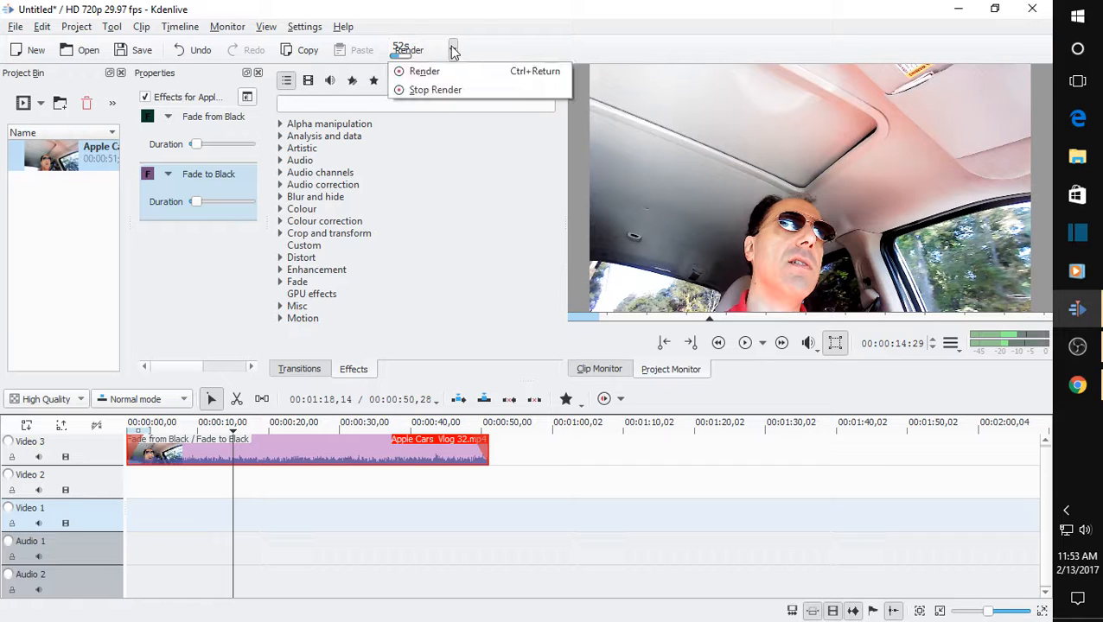
left_click(452, 50)
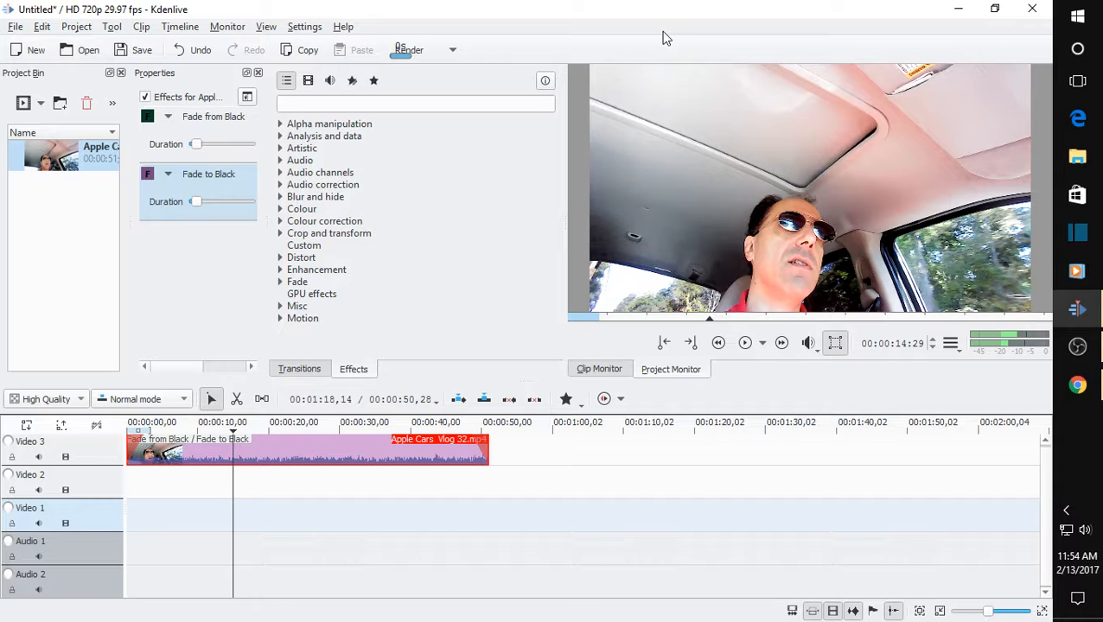
left_click(954, 12)
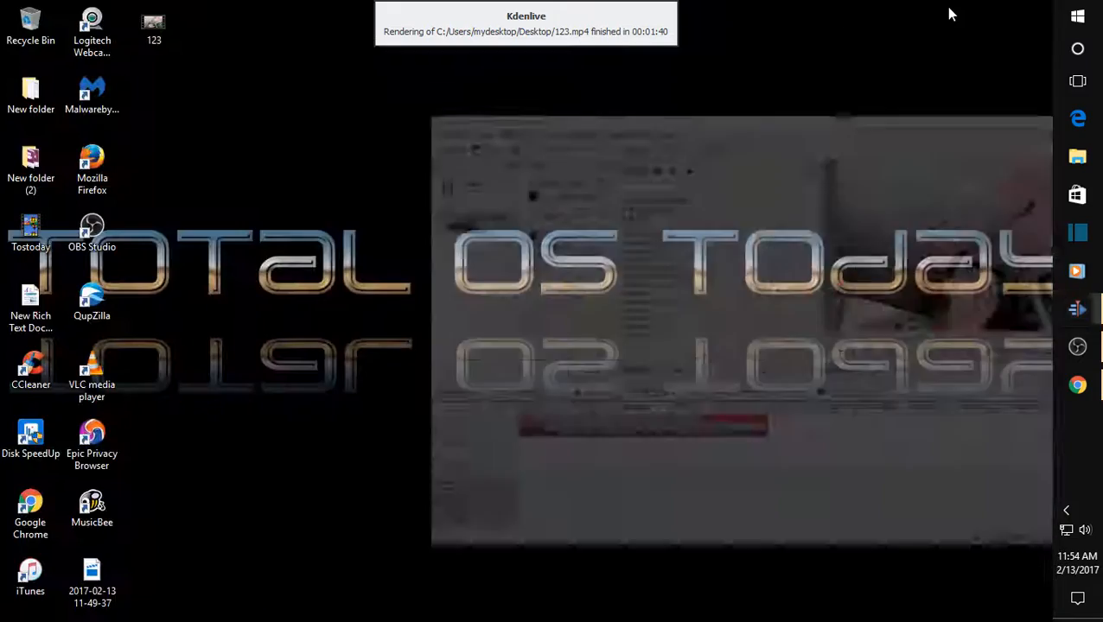